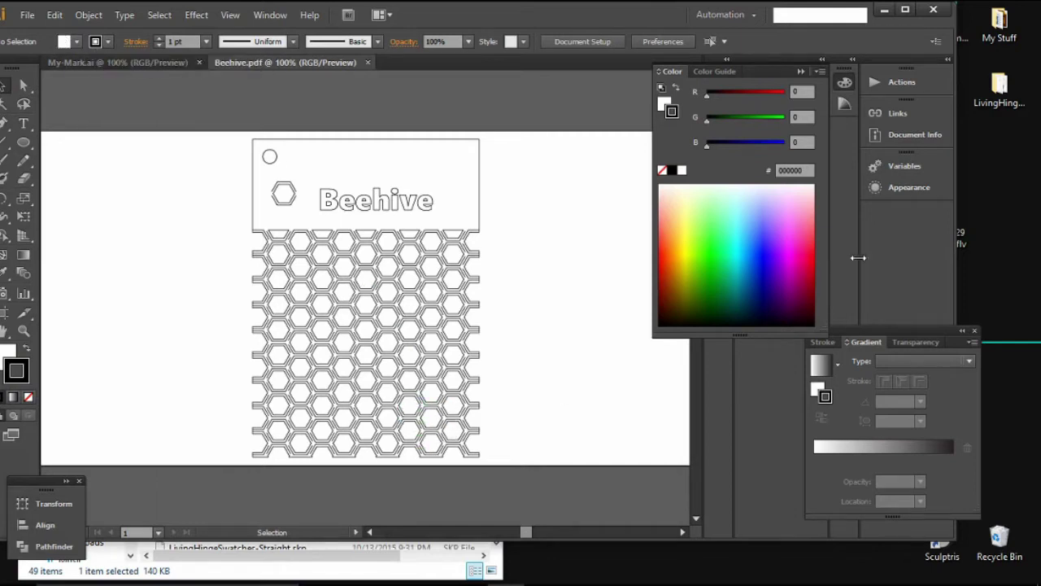
Open Cross.pdf from the LivingHingeSwatches folder in Illustrator
double_click(994, 91)
scroll(364, 366, down, 1)
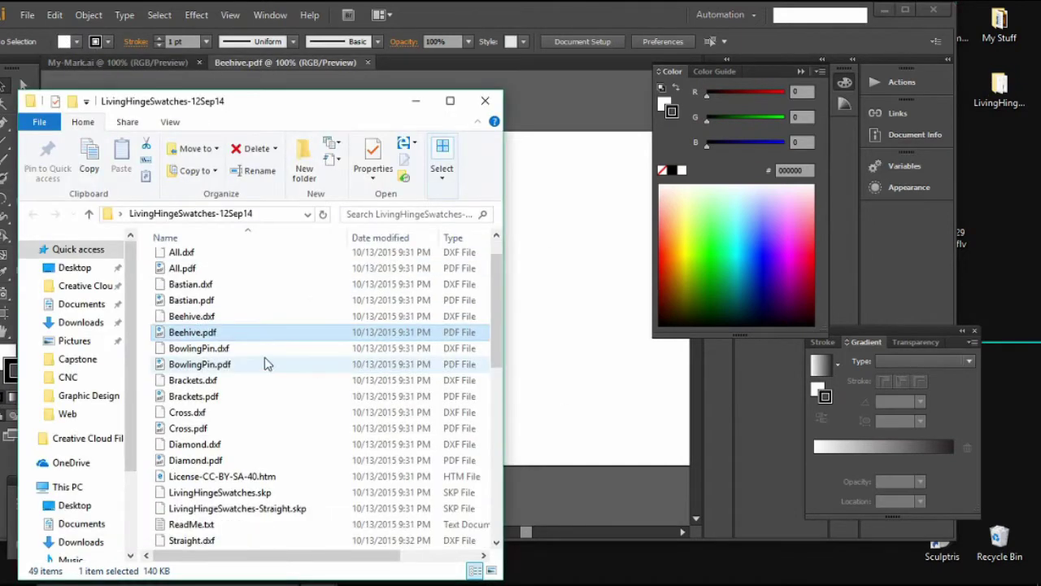
right_click(186, 429)
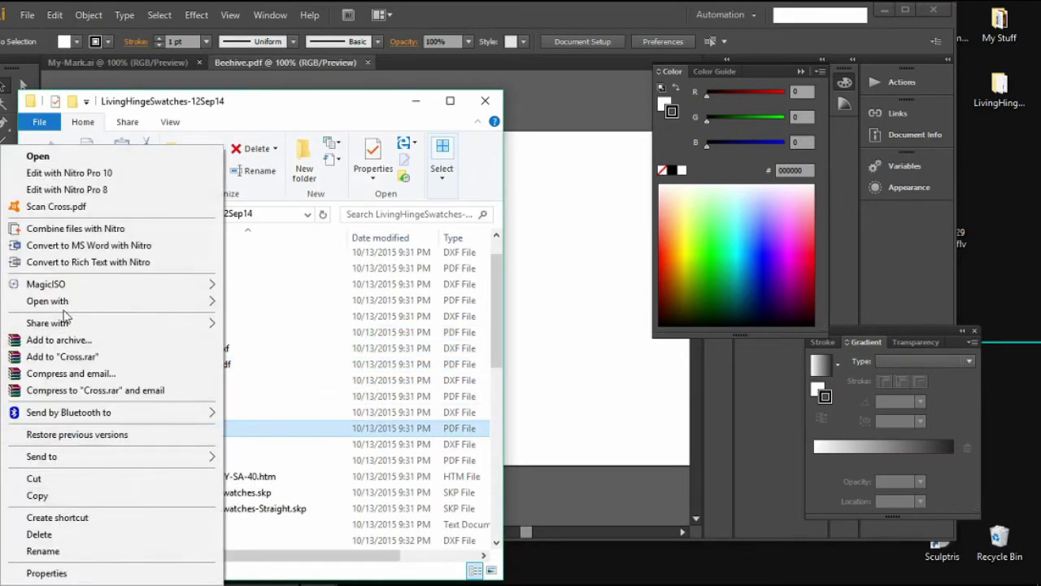
mouse_move(65, 300)
click(276, 305)
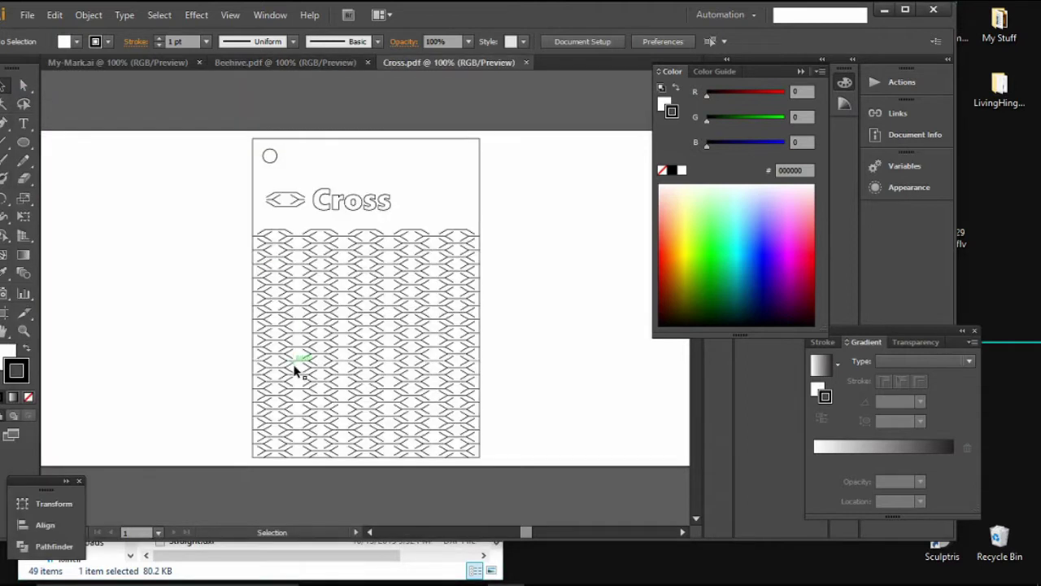
Open Straight.pdf from the LivingHingeSwatches folder in Illustrator as well
right_click(989, 91)
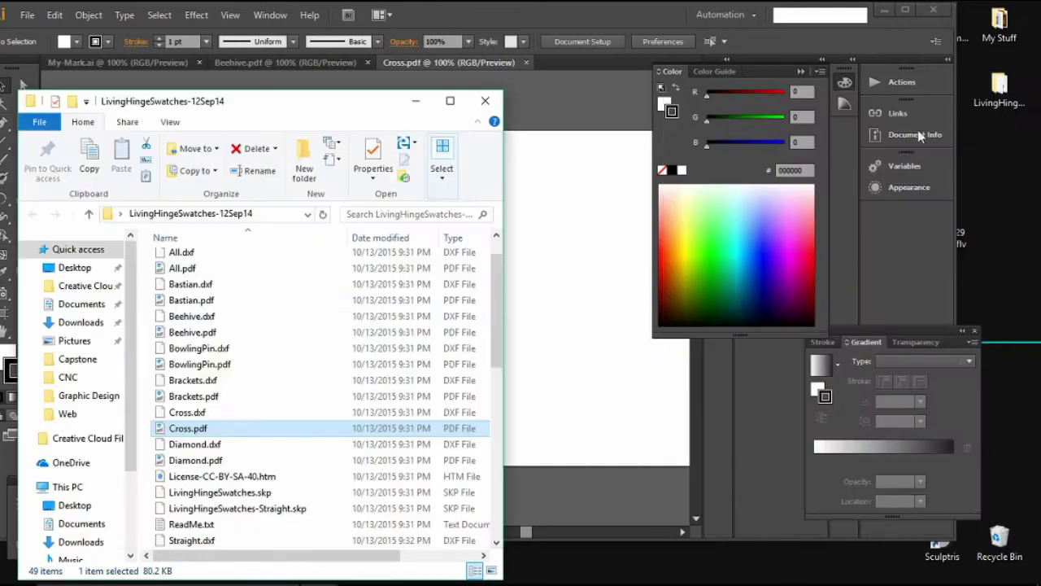
click(701, 102)
scroll(319, 373, down, 1)
right_click(232, 411)
mouse_move(183, 304)
click(297, 302)
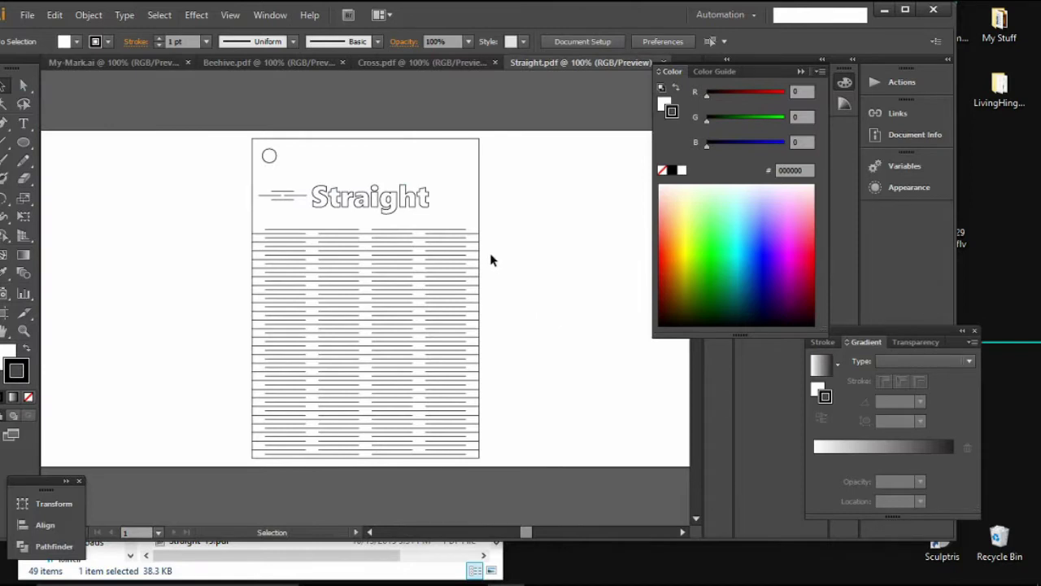
Create a new 24 x 18 in document named LivingHingeTest, keeping the preset RGB settings
click(27, 15)
click(44, 30)
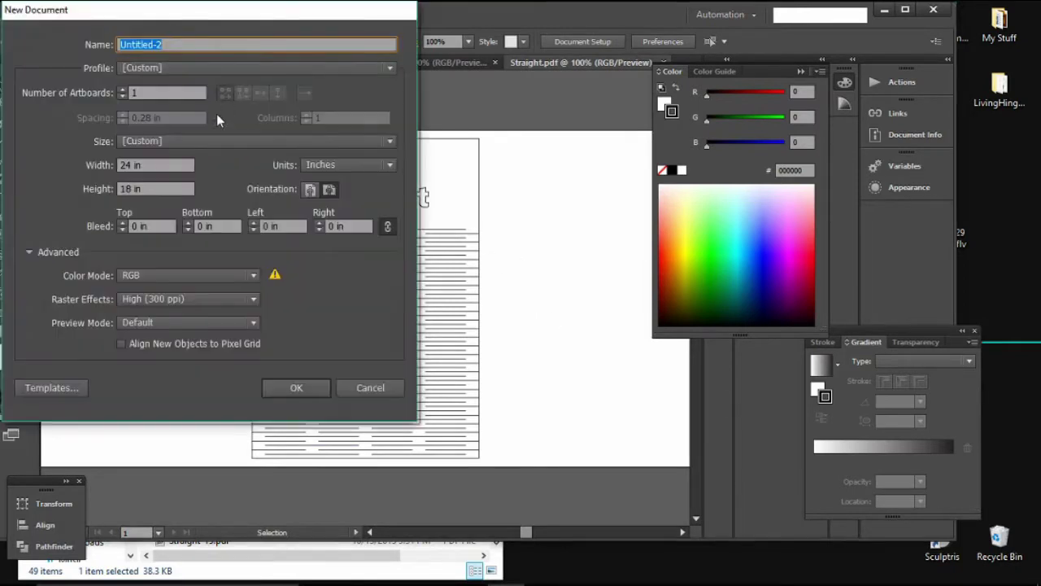
text(Living h)
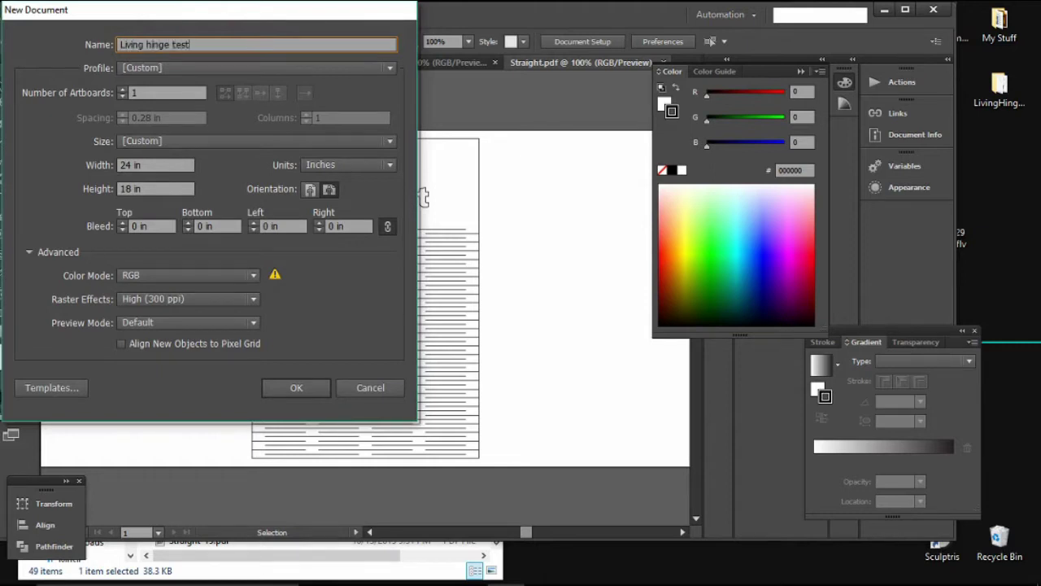
text(inge test)
key(BackSpace)
key(BackSpace)
key(BackSpace)
key(BackSpace)
key(BackSpace)
key(BackSpace)
key(BackSpace)
key(BackSpace)
key(BackSpace)
key(BackSpace)
key(BackSpace)
key(BackSpace)
key(BackSpace)
key(BackSpace)
key(BackSpace)
key(BackSpace)
key(BackSpace)
text(Living)
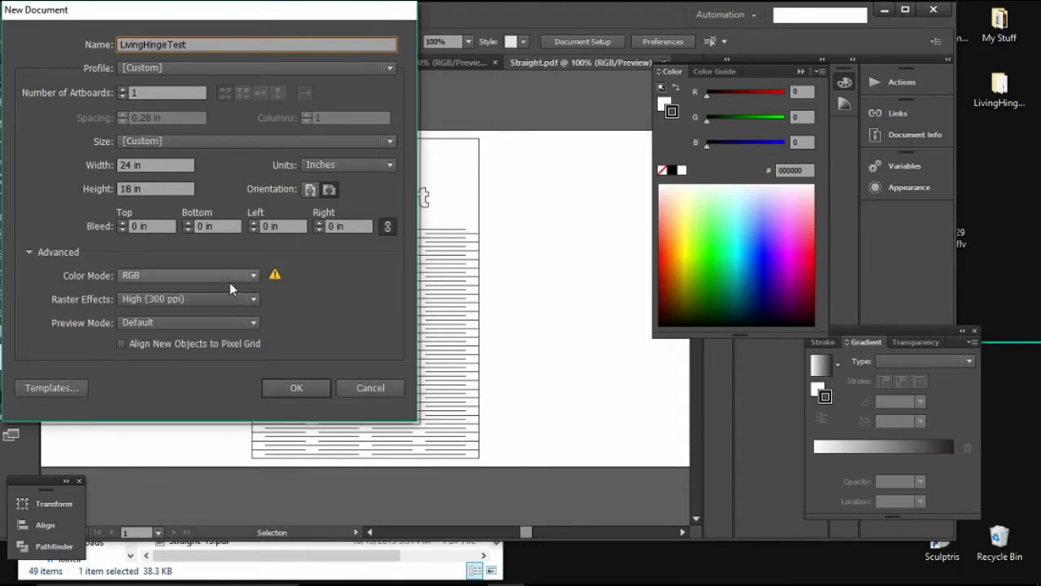
key(Return)
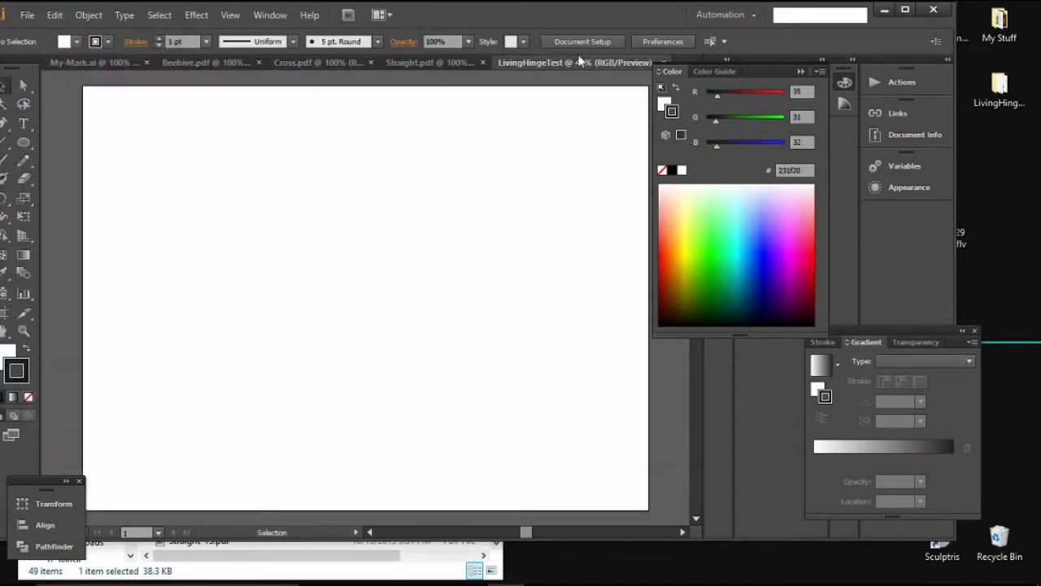
Copy the entire Straight swatch artwork from Straight.pdf and paste it into the LivingHingeTest document
click(437, 62)
drag(218, 147, 527, 469)
right_click(356, 195)
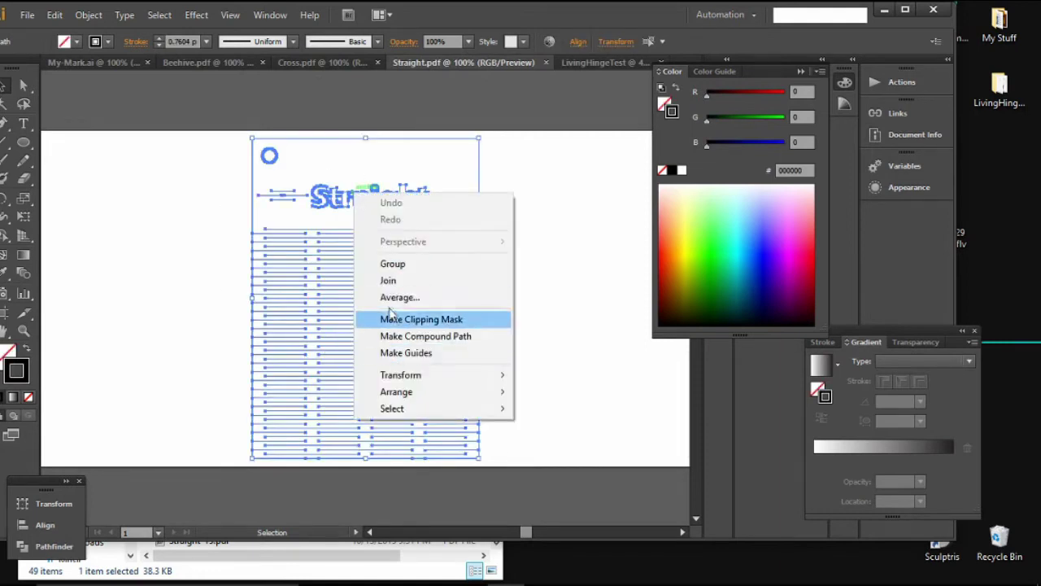
drag(213, 135, 528, 480)
right_click(388, 418)
click(215, 223)
drag(219, 141, 517, 476)
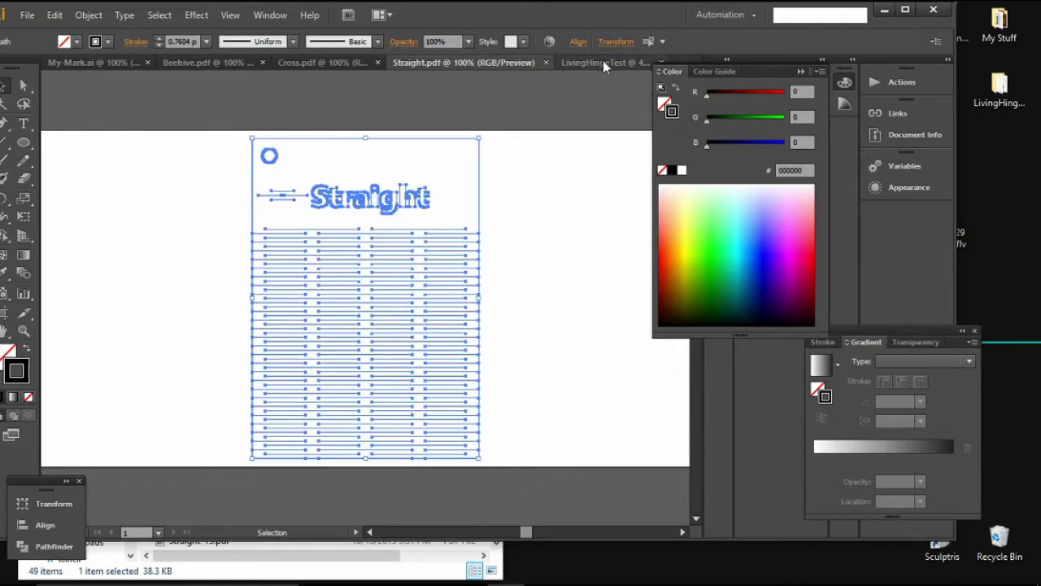
click(603, 61)
key(ctrl+v)
click(287, 199)
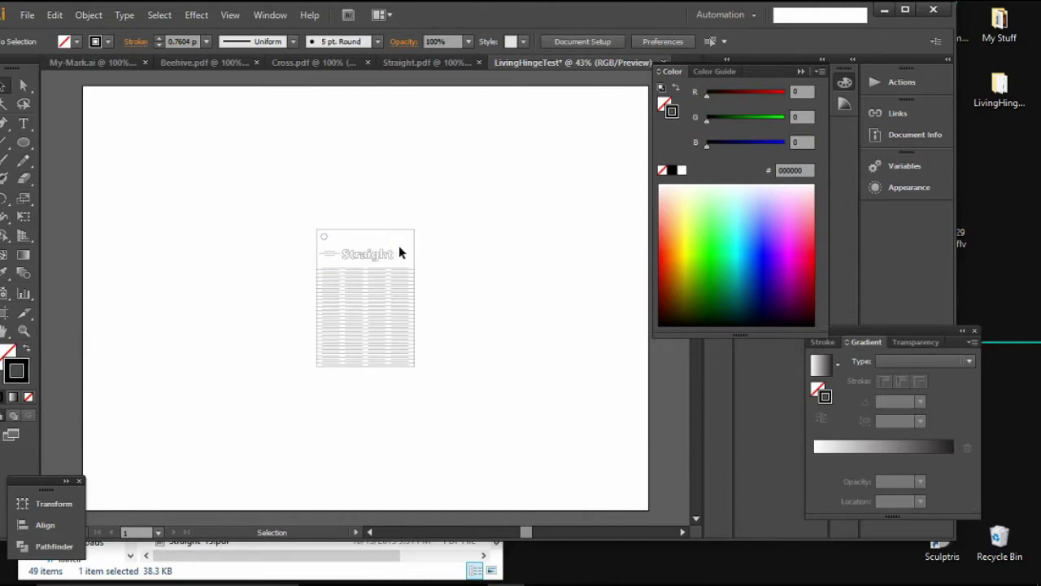
Maximize the Illustrator window and set the stroke of the Straight title and its pattern icon to pure blue (B 255)
click(320, 262)
double_click(580, 9)
drag(838, 140, 895, 140)
click(451, 244)
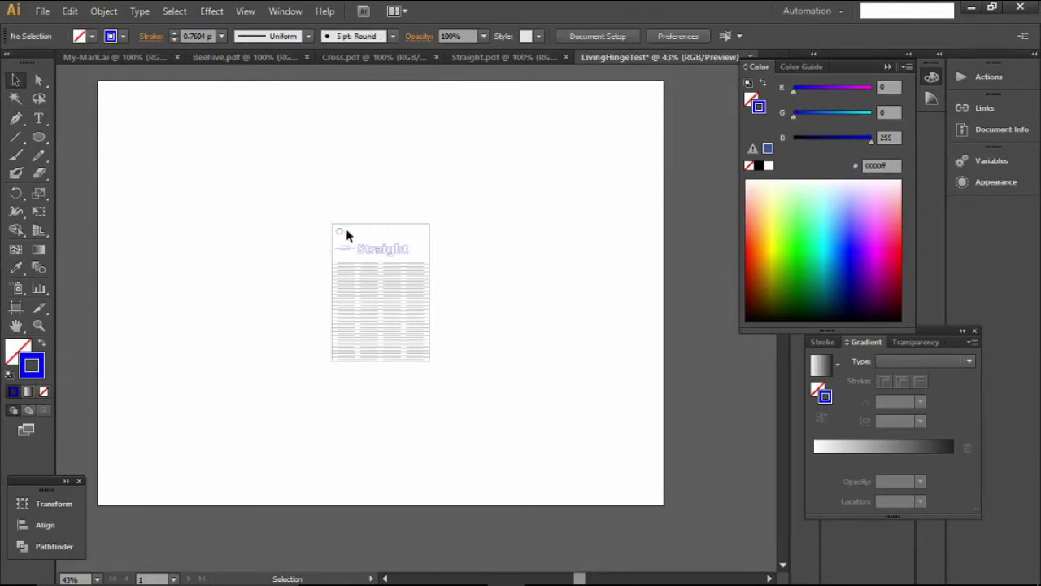
Set the stroke of the Straight swatch's hinge lines, top edge and hole to pure red (R 255)
drag(317, 327, 472, 379)
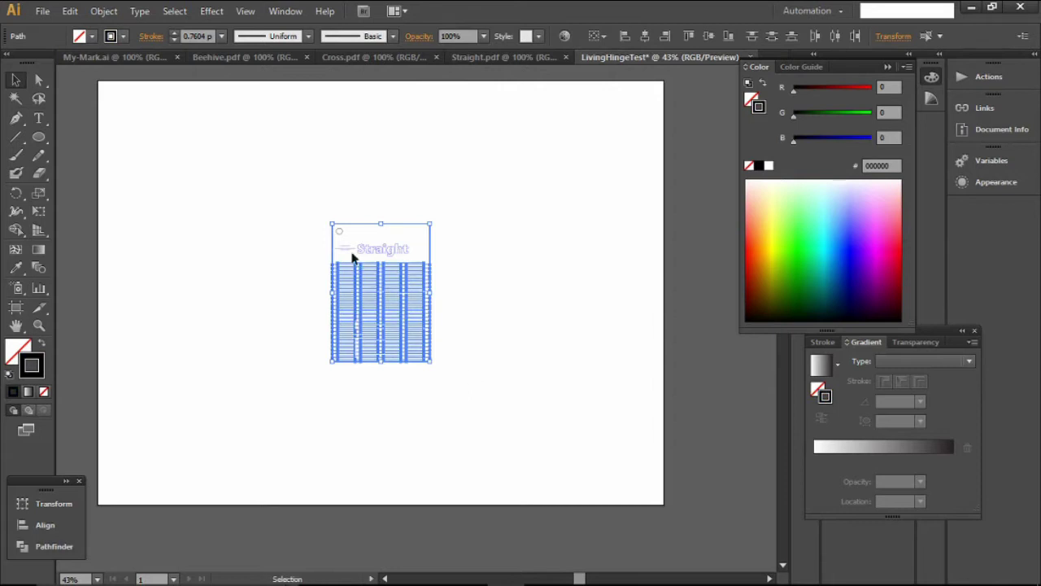
drag(306, 209, 460, 242)
drag(376, 279, 455, 386)
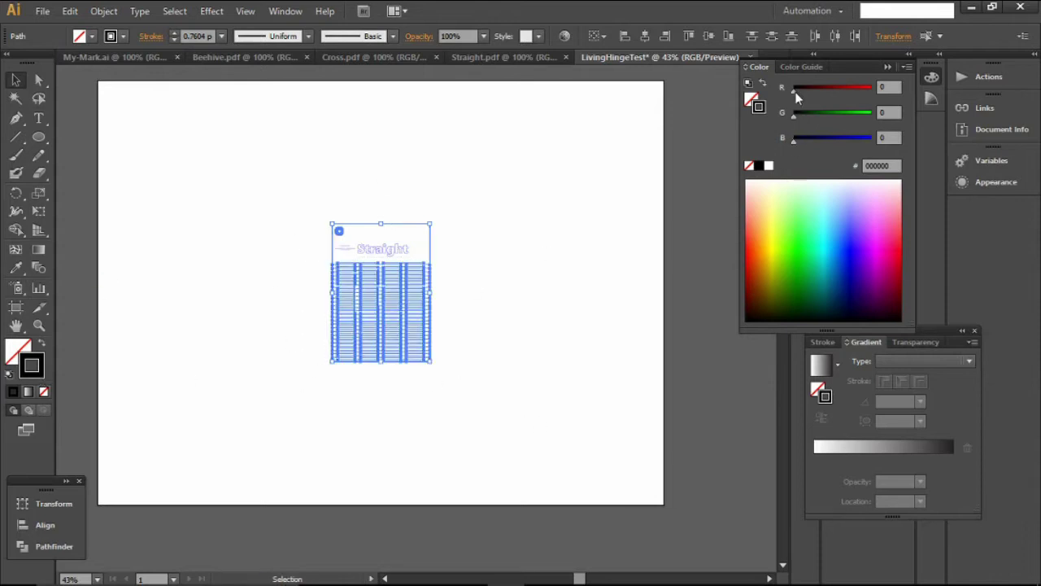
drag(796, 94, 874, 91)
click(570, 228)
Set the stroke of the two remaining black side edges of the Straight swatch header to red (R 255)
drag(283, 244, 268, 217)
click(334, 241)
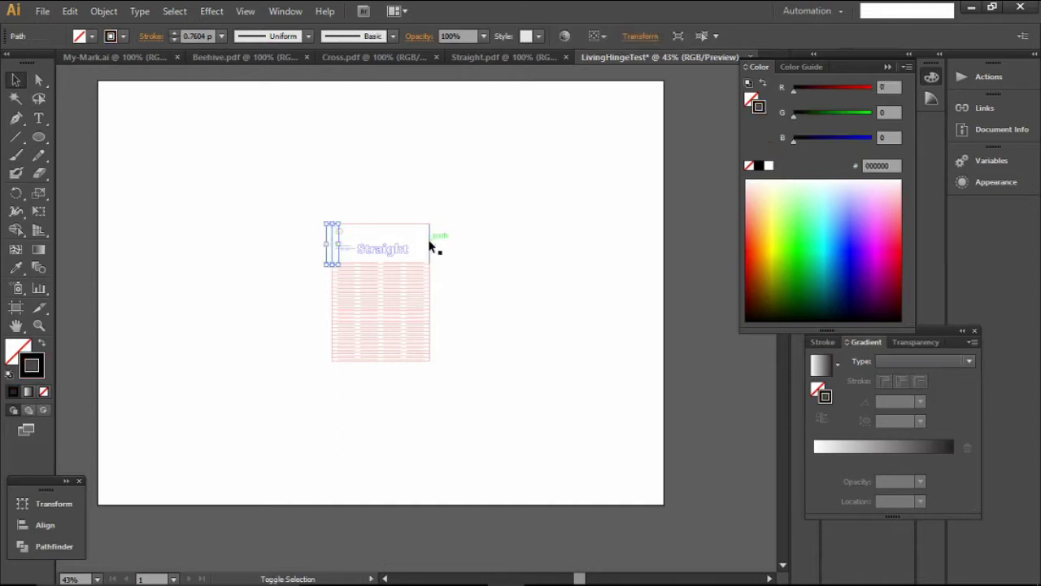
drag(795, 91, 884, 101)
click(372, 160)
Set the stroke weight of the whole Straight swatch to 0.001 pt
mouse_move(252, 181)
mouse_down()
mouse_move(281, 198)
mouse_move(472, 423)
mouse_up()
click(205, 35)
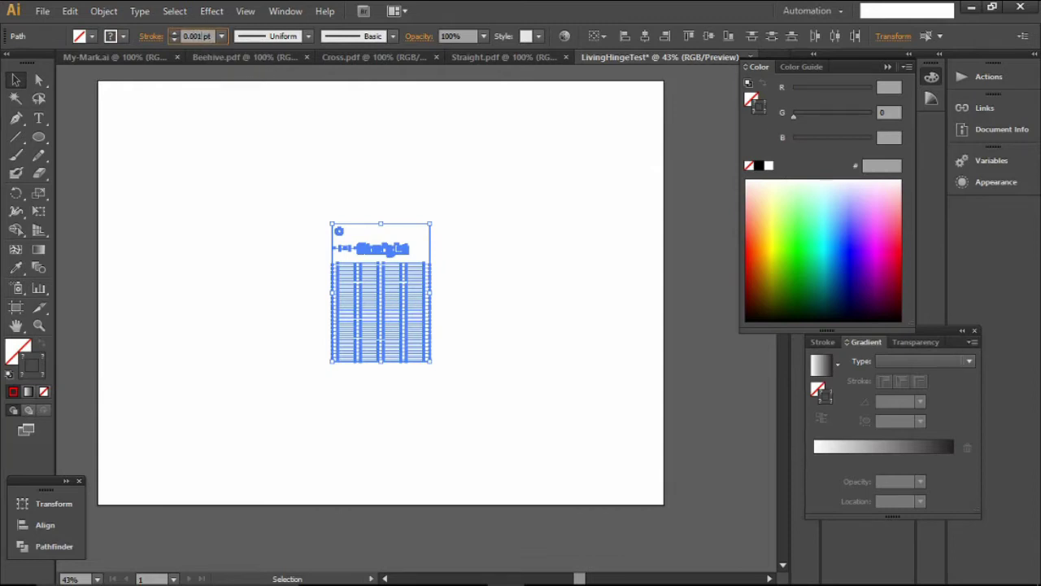
key(Return)
click(205, 229)
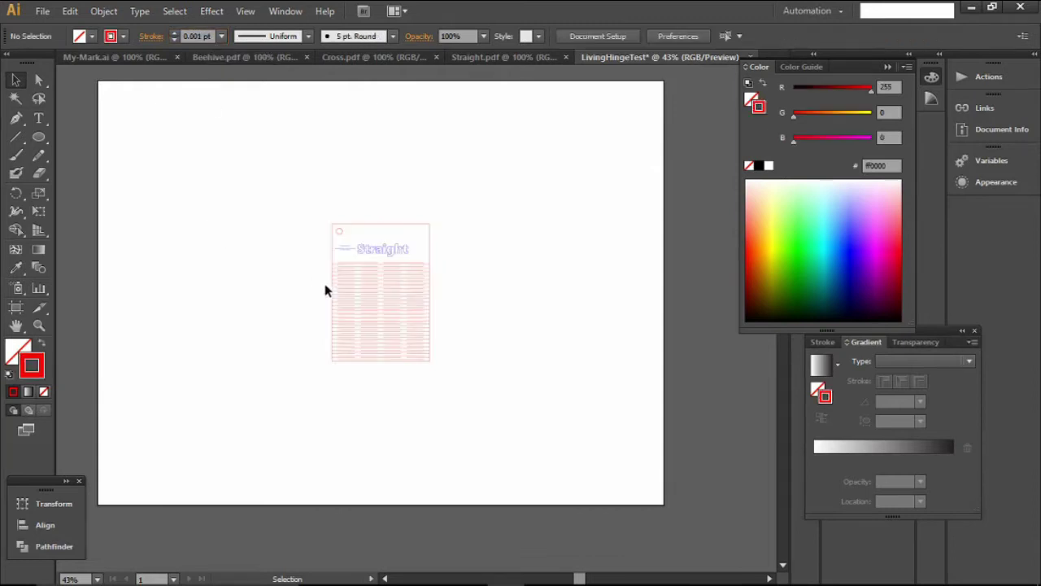
Move the complete Straight swatch into the upper-left corner of the artboard
click(39, 326)
click(231, 333)
click(357, 331)
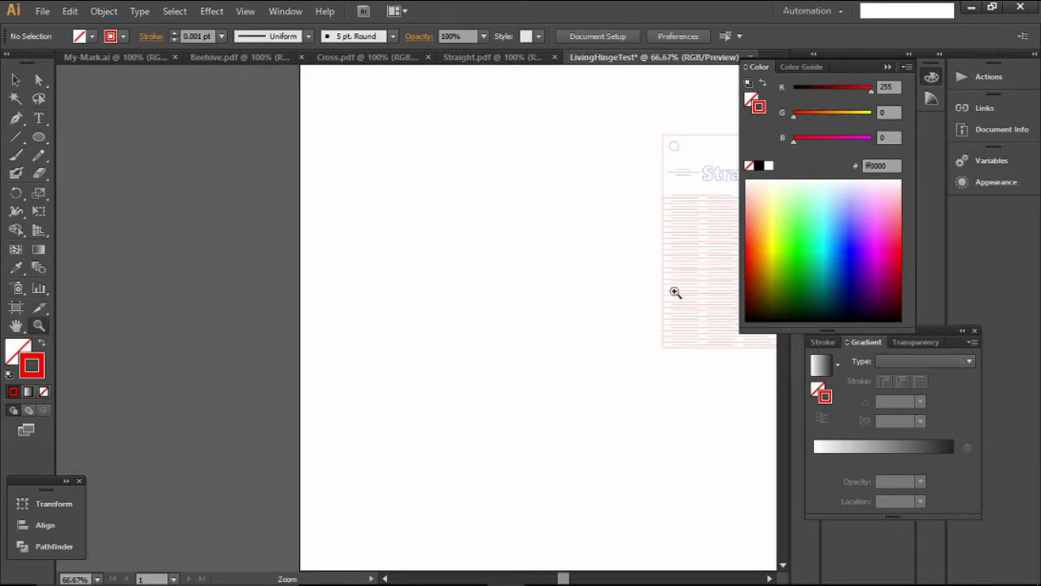
click(682, 290)
alt+click(268, 272)
key(v)
drag(460, 218, 732, 447)
drag(647, 389, 399, 240)
click(511, 284)
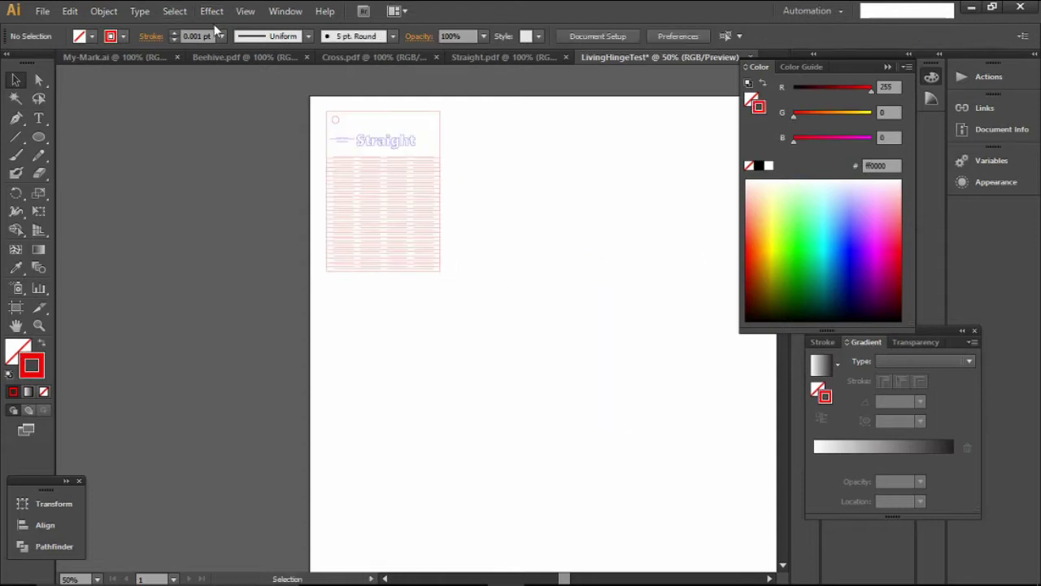
Copy the whole Cross swatch from Cross.pdf into LivingHingeTest and place it clear of the Straight swatch
click(374, 58)
drag(245, 118, 559, 457)
key(ctrl+c)
click(687, 57)
key(ctrl+v)
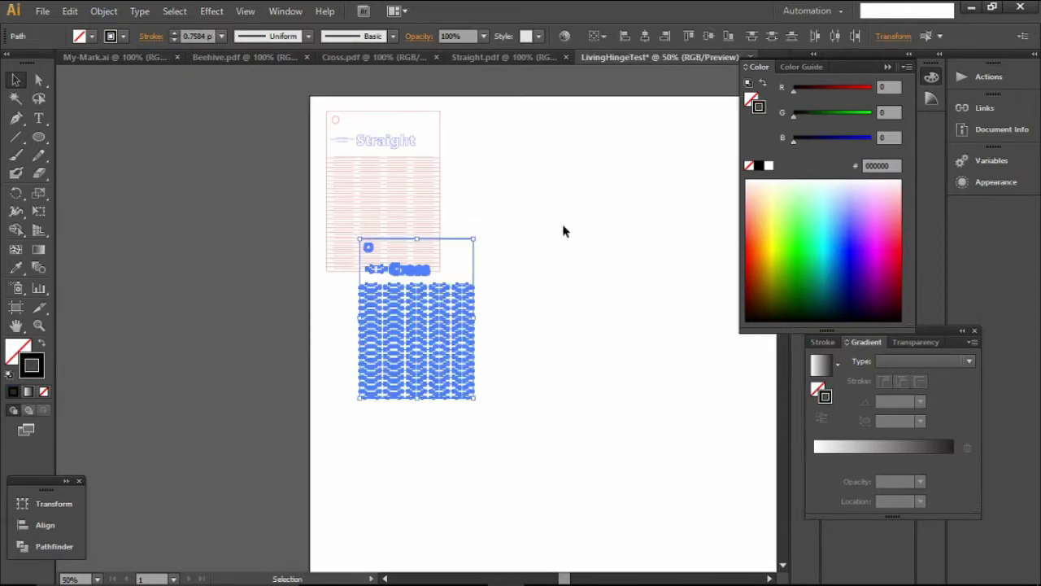
drag(416, 268, 617, 278)
click(587, 173)
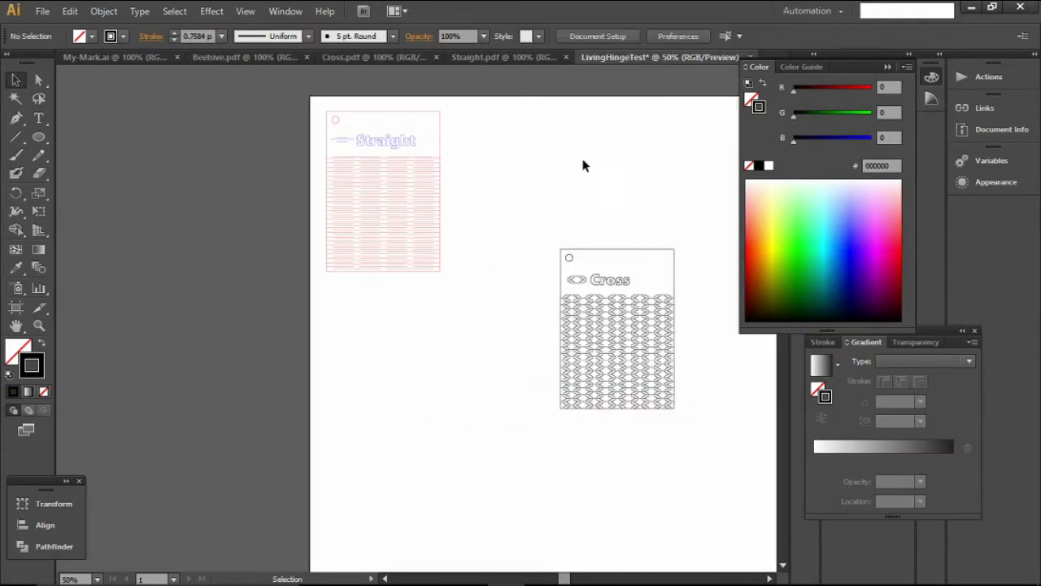
Set the stroke of the entire Cross swatch to pure red (R 255)
drag(530, 211, 721, 468)
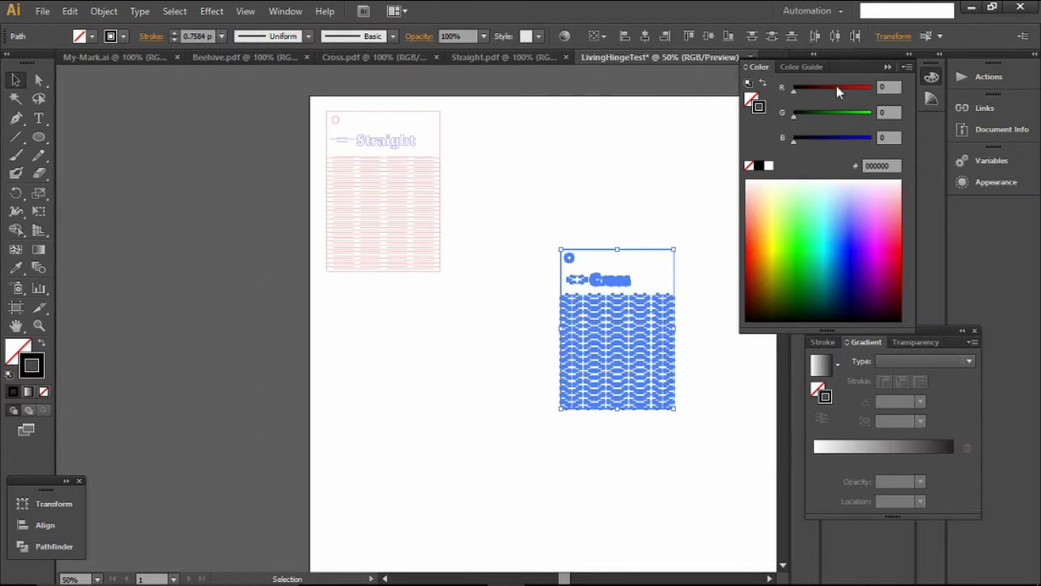
drag(808, 95, 874, 91)
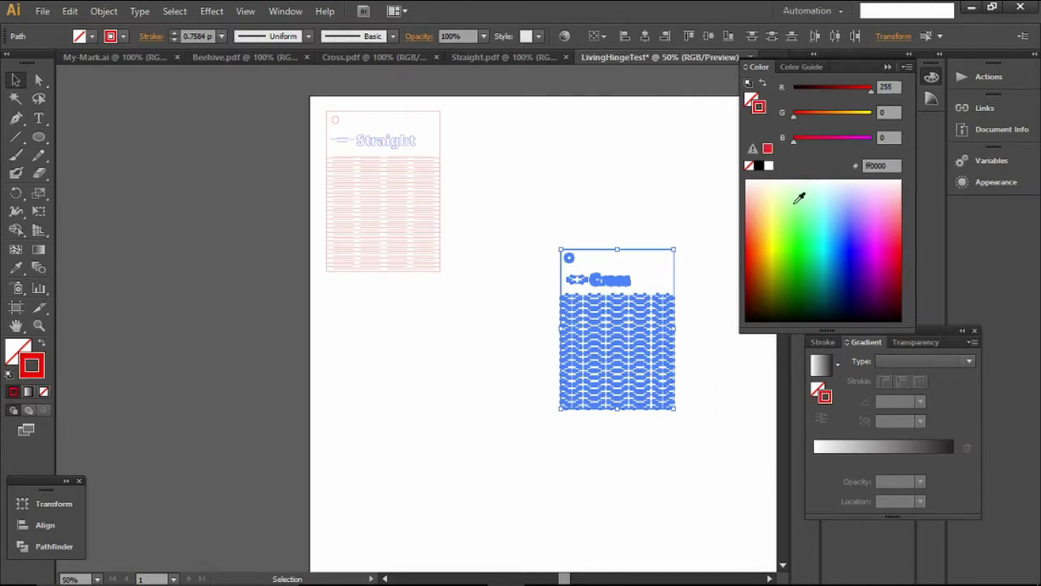
click(697, 170)
Change the stroke of the Cross title and its pattern icon to pure blue (R 0, B 255)
drag(567, 269, 648, 300)
drag(870, 91, 793, 99)
drag(797, 135, 896, 139)
click(700, 175)
Set the stroke weight of the whole Cross swatch to 0.001 pt
drag(529, 220, 718, 462)
drag(207, 36, 195, 41)
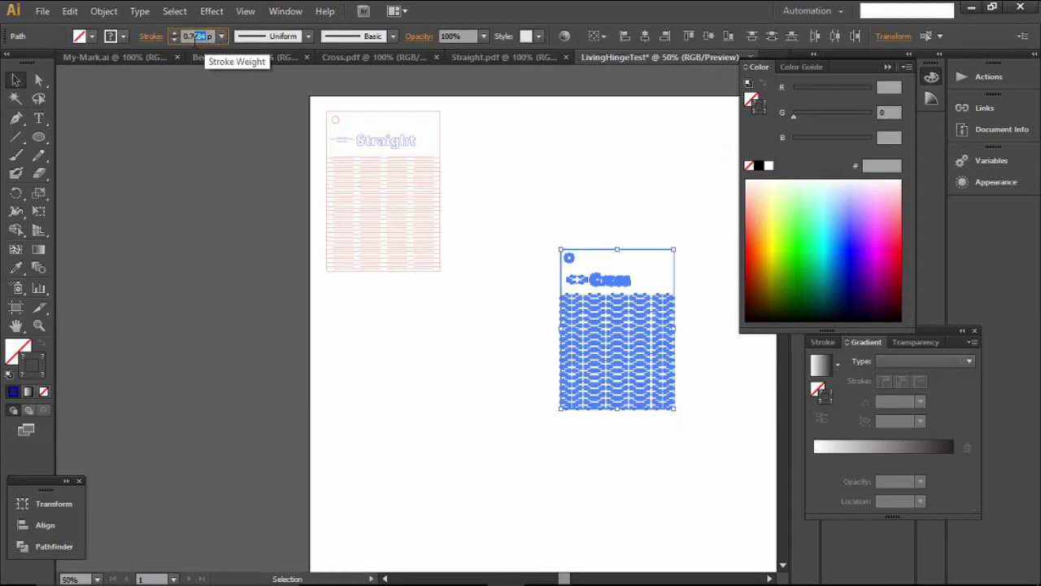
click(483, 357)
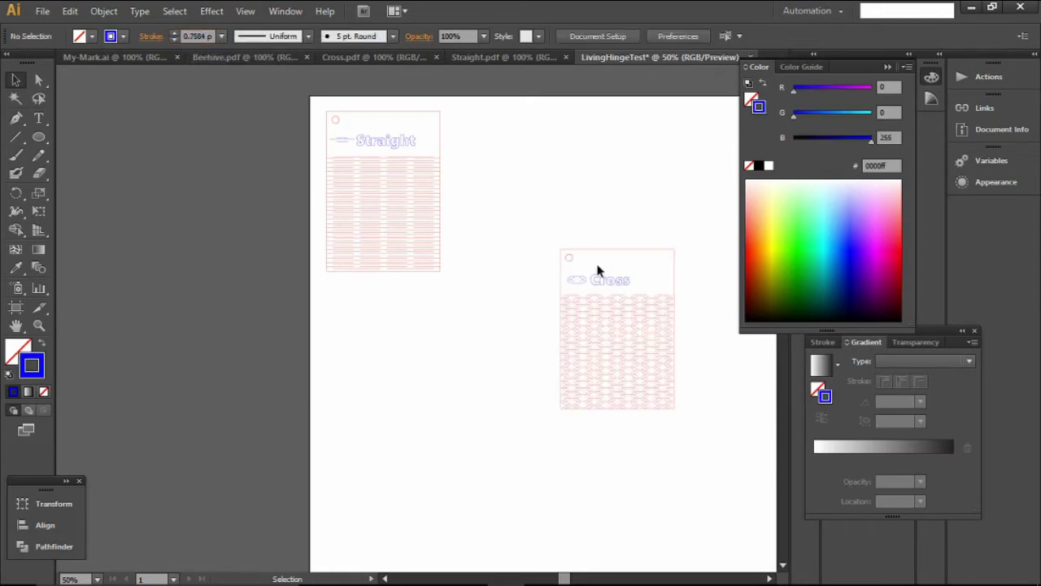
Move the Cross swatch directly beside the Straight swatch, aligned with its top edge and with a small gap
drag(599, 284, 721, 490)
key(ctrl+z)
drag(636, 357, 524, 225)
click(575, 289)
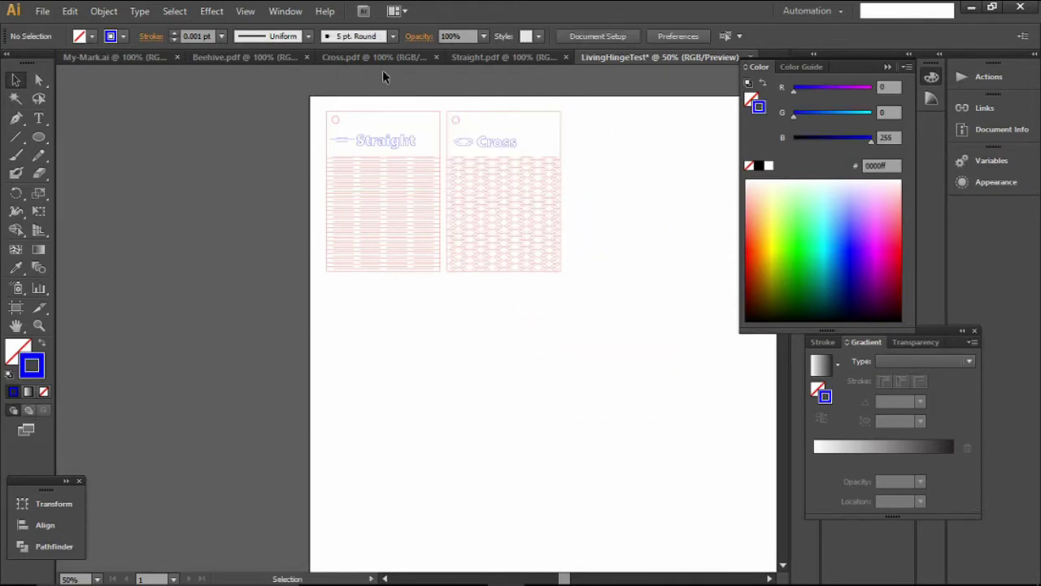
Copy the whole Beehive swatch from Beehive.pdf into LivingHingeTest and place it to the right of the Cross swatch
click(261, 55)
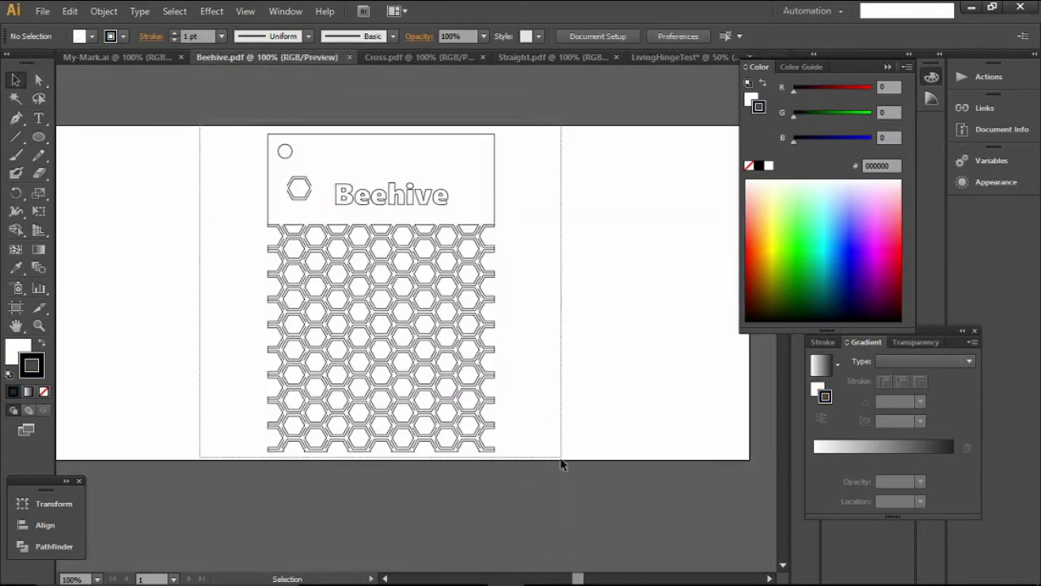
key(ctrl+a)
click(654, 58)
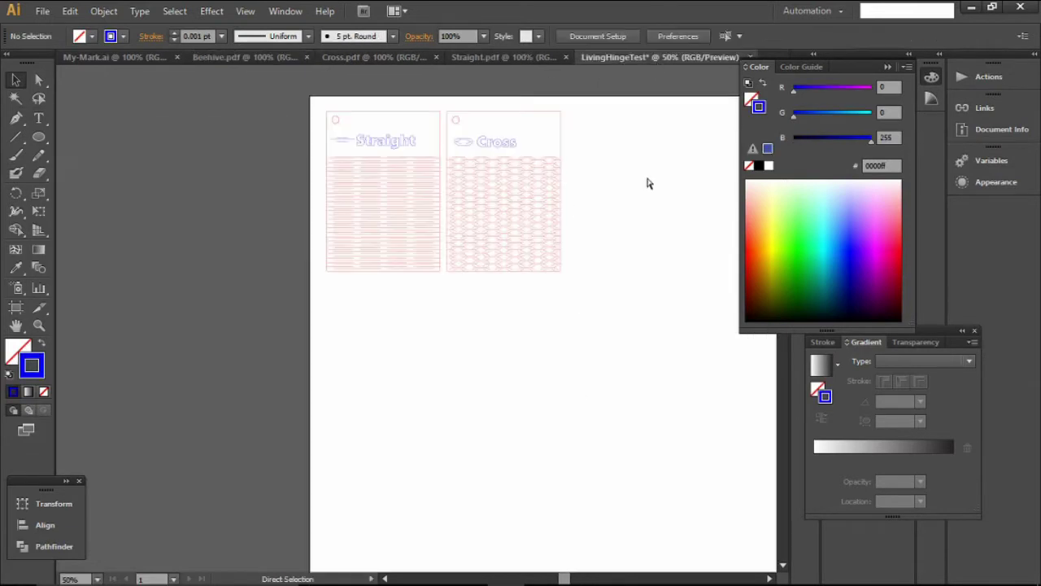
key(ctrl+v)
drag(374, 266, 642, 150)
click(605, 293)
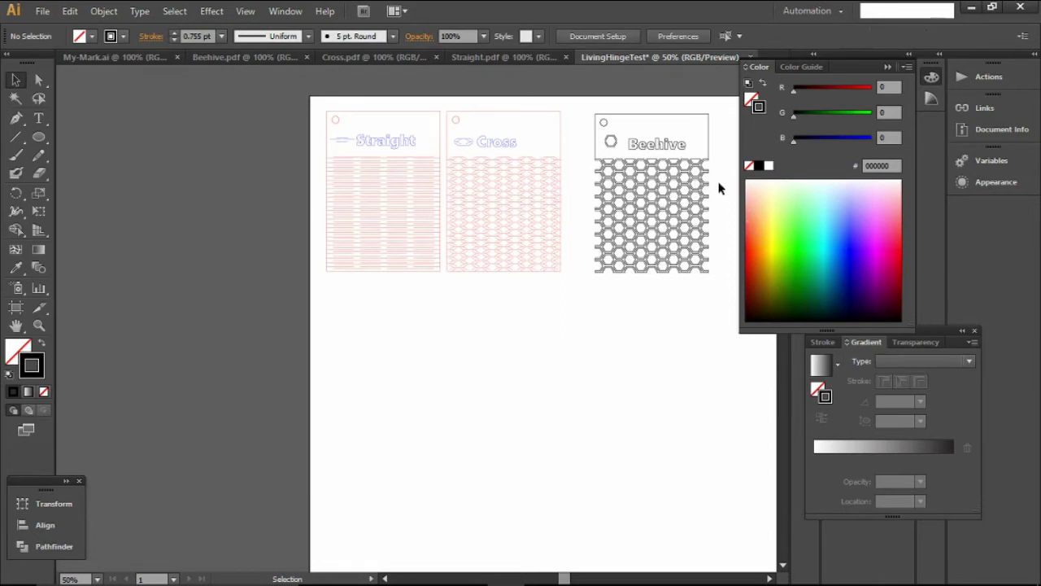
Extend the left and right edges of the Beehive swatch header straight down to the bottom of the honeycomb pattern
click(45, 324)
click(644, 228)
click(406, 279)
click(365, 332)
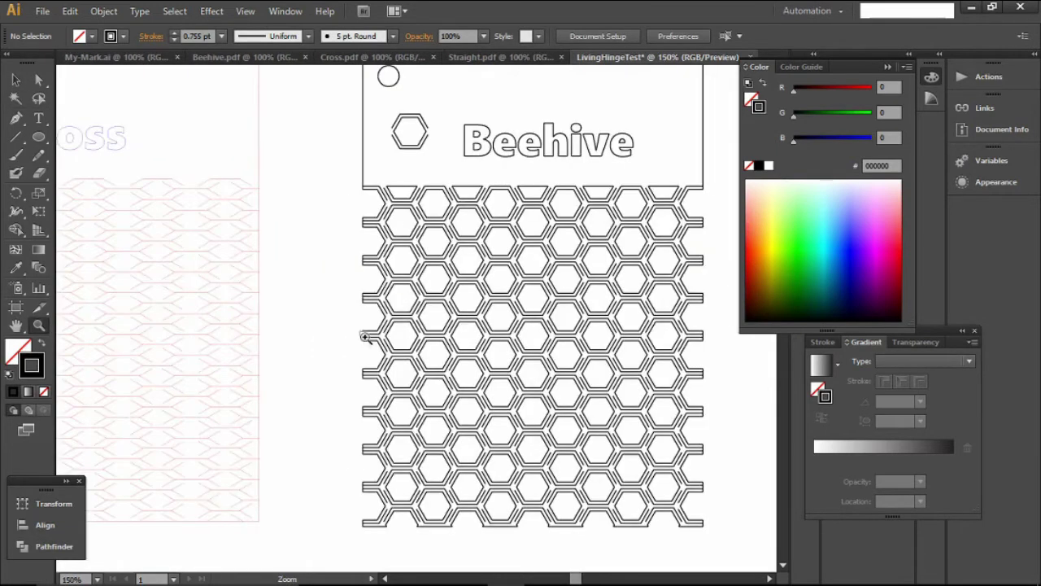
click(15, 79)
click(364, 187)
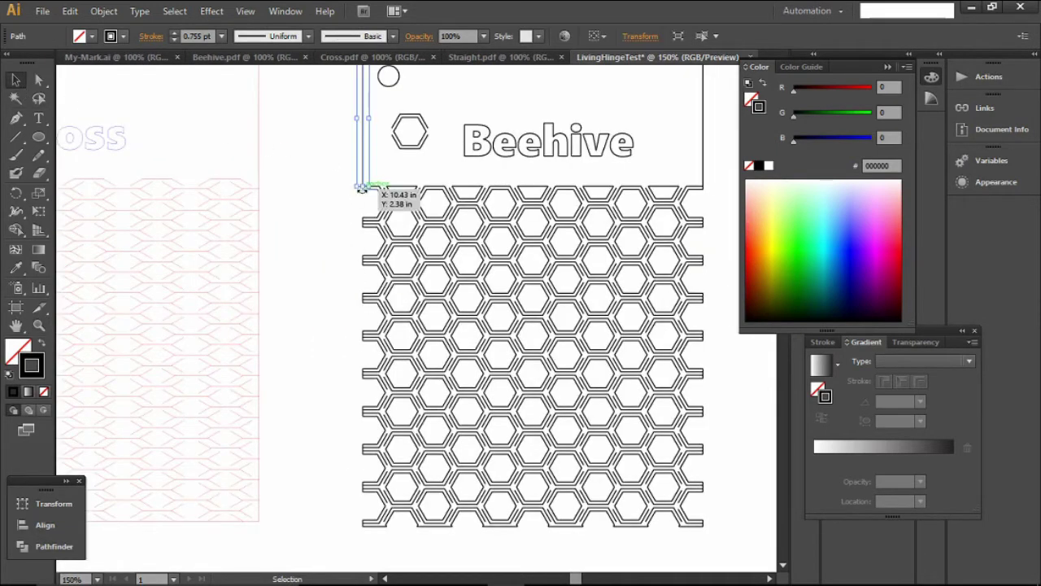
mouse_move(363, 187)
mouse_down()
mouse_move(360, 538)
mouse_move(358, 186)
mouse_move(359, 527)
mouse_up()
click(702, 163)
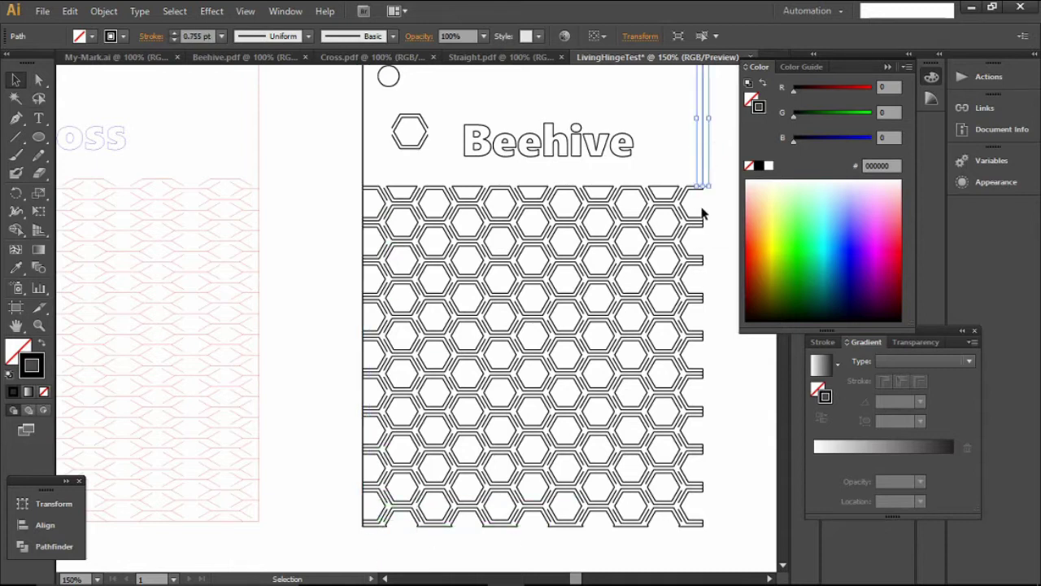
drag(702, 185, 702, 527)
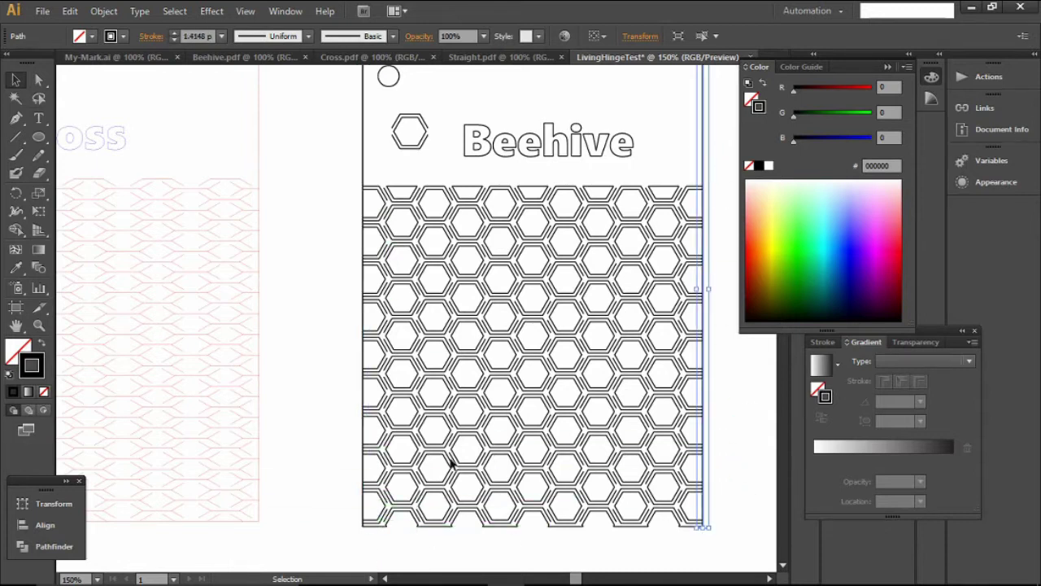
Draw a straight horizontal line closing the bottom edge of the Beehive swatch from its left corner to its right corner
click(16, 135)
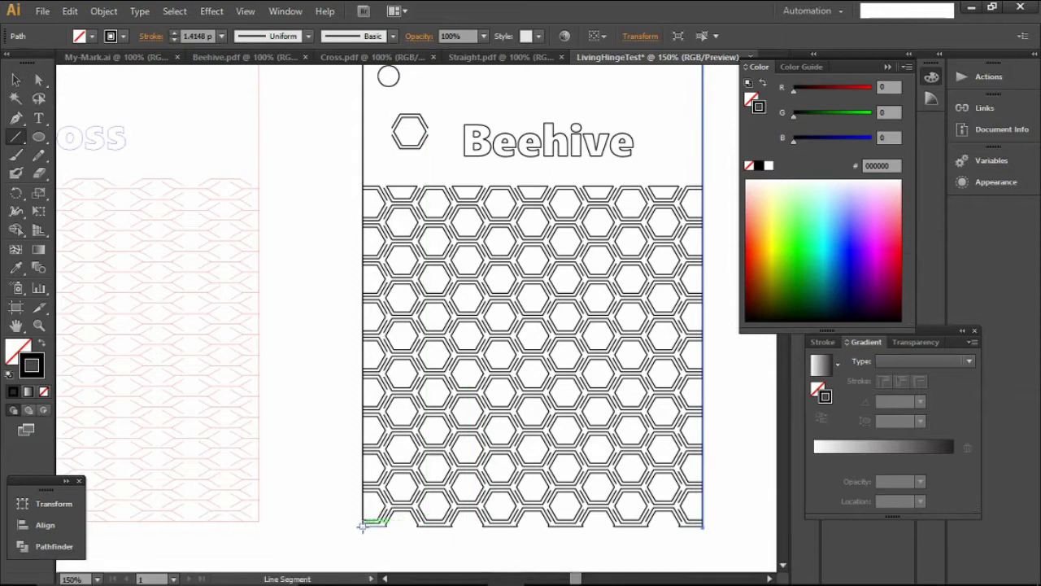
click(361, 527)
click(130, 133)
drag(362, 526, 703, 527)
scroll(465, 290, up, 1)
click(15, 79)
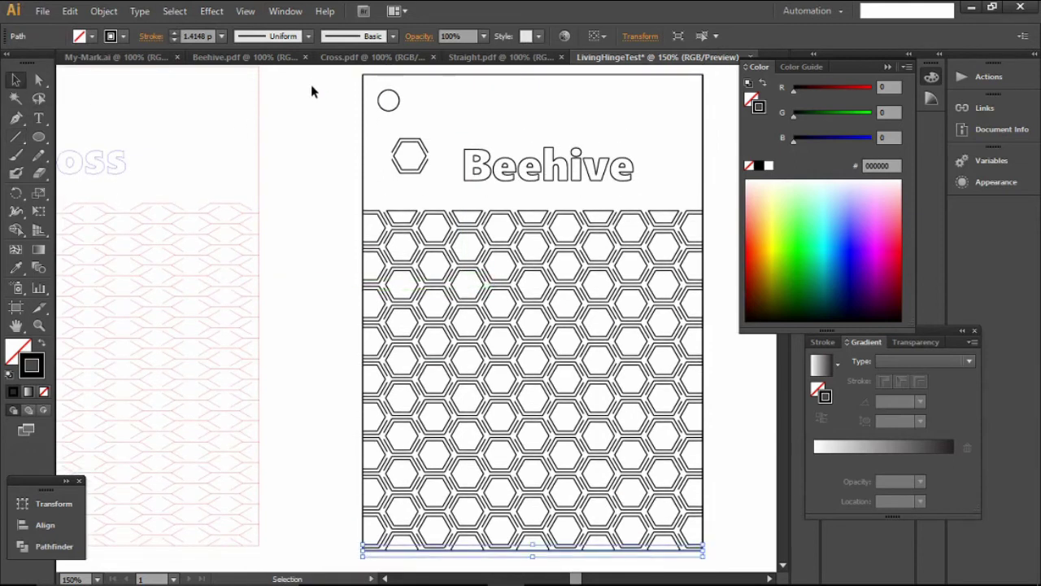
Set the stroke colour of the whole Beehive swatch to red (ff0000)
key(ctrl+a)
click(323, 85)
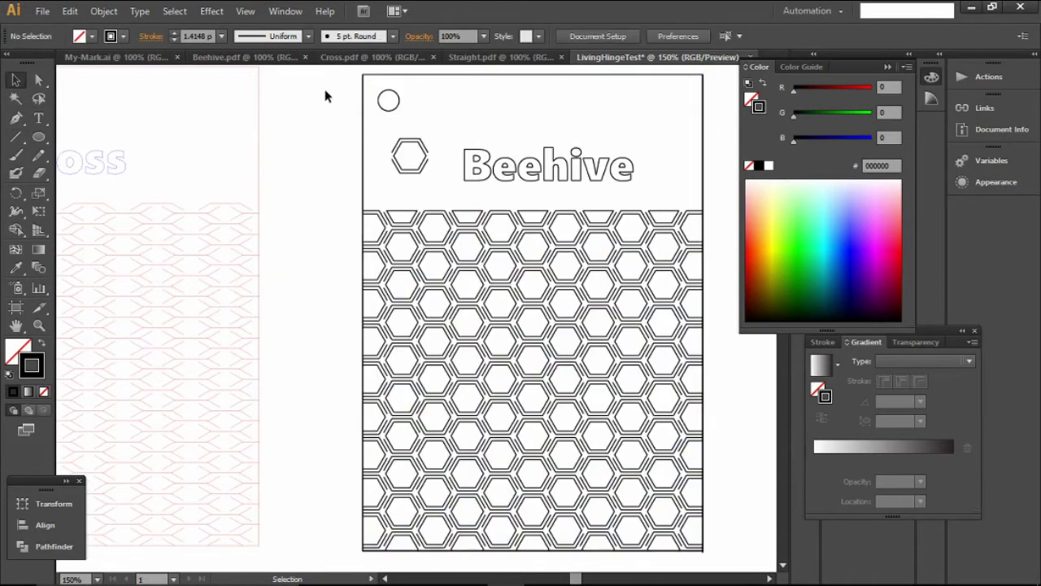
drag(321, 68, 710, 553)
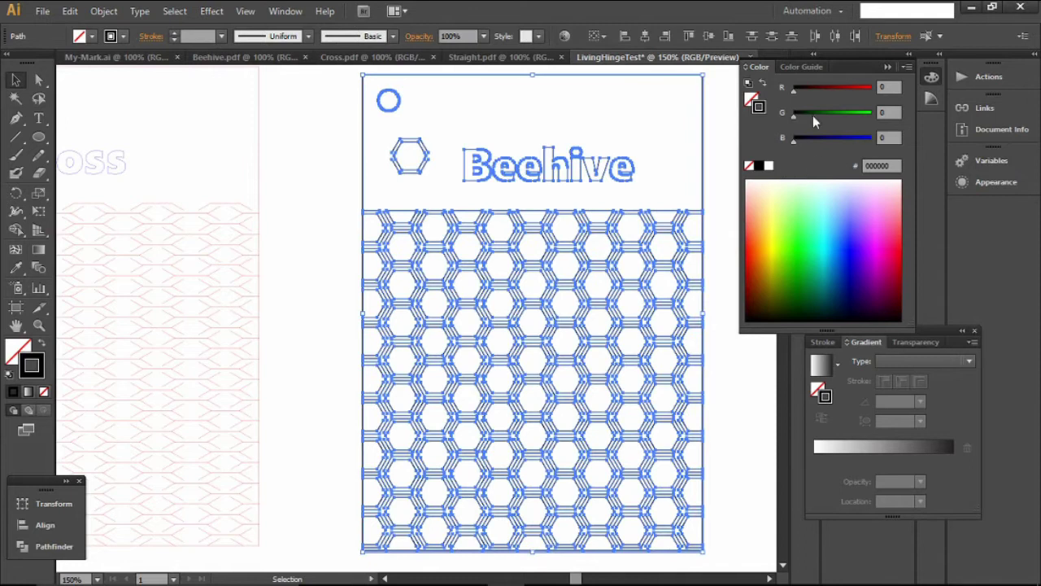
drag(794, 96, 871, 90)
click(314, 190)
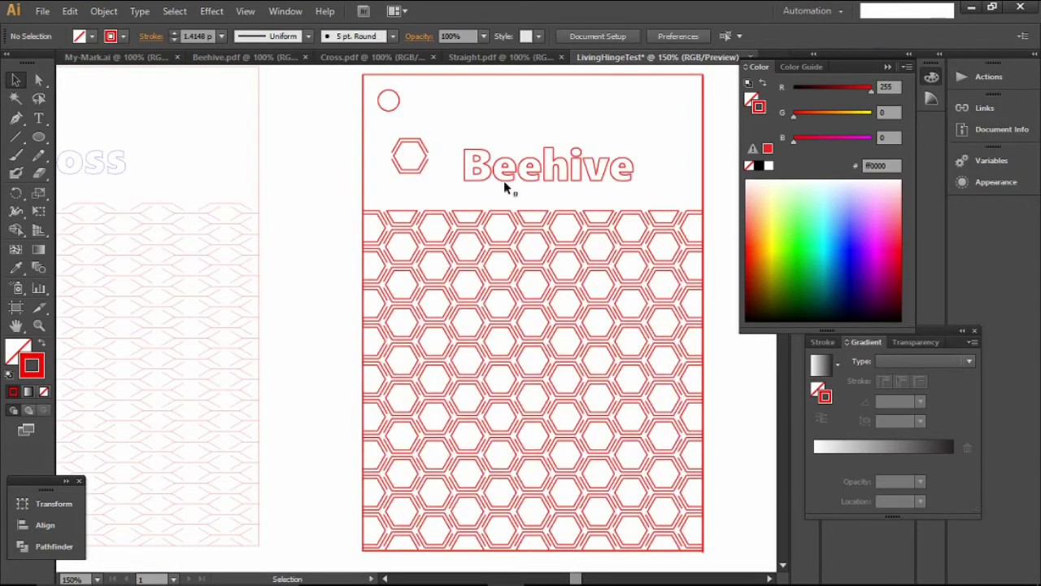
Set the stroke colour of the Beehive title and the hexagon symbol beside it to blue (0000ff)
drag(665, 135, 386, 196)
drag(809, 145, 890, 154)
drag(868, 86, 794, 88)
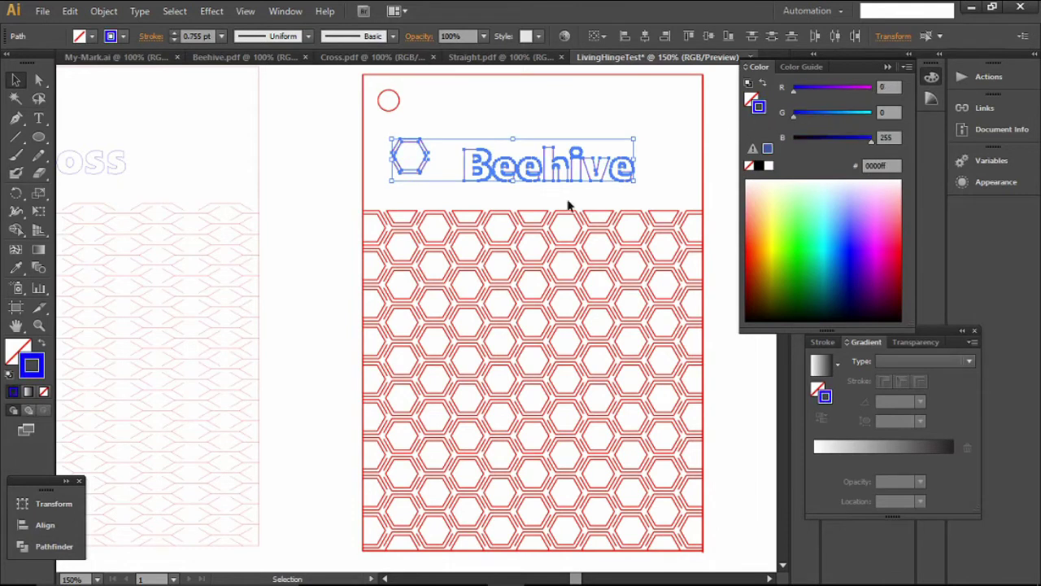
click(322, 214)
Set the stroke weight of the whole Beehive swatch to 0.001 pt
drag(327, 71, 729, 557)
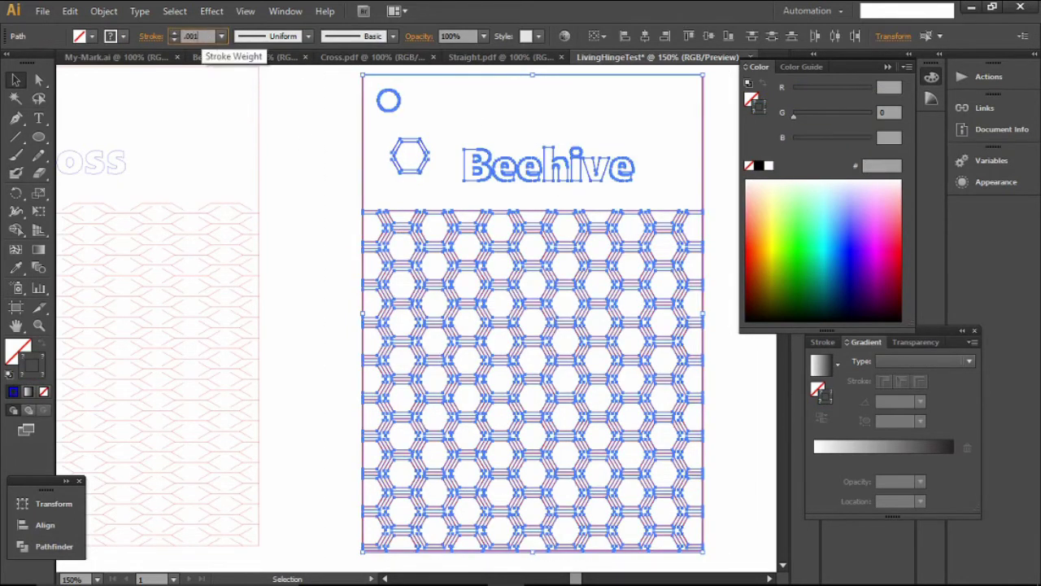
key(Return)
click(318, 200)
Move the Beehive swatch directly beside the Cross swatch, roughly level with its top edge and with a small gap
click(39, 326)
alt+click(313, 316)
alt+click(366, 323)
click(14, 79)
drag(454, 200, 639, 429)
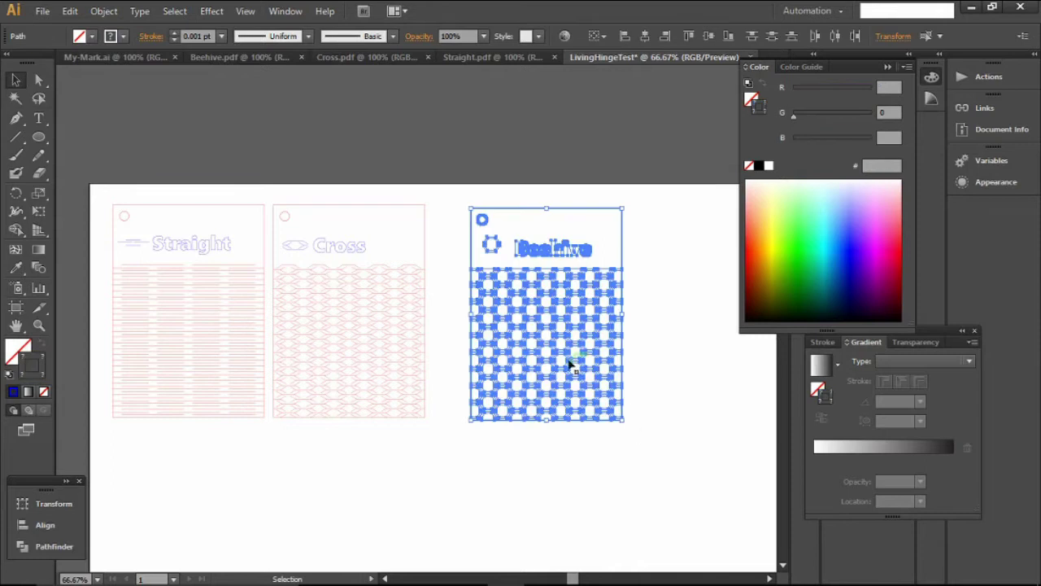
drag(528, 339, 493, 338)
click(557, 445)
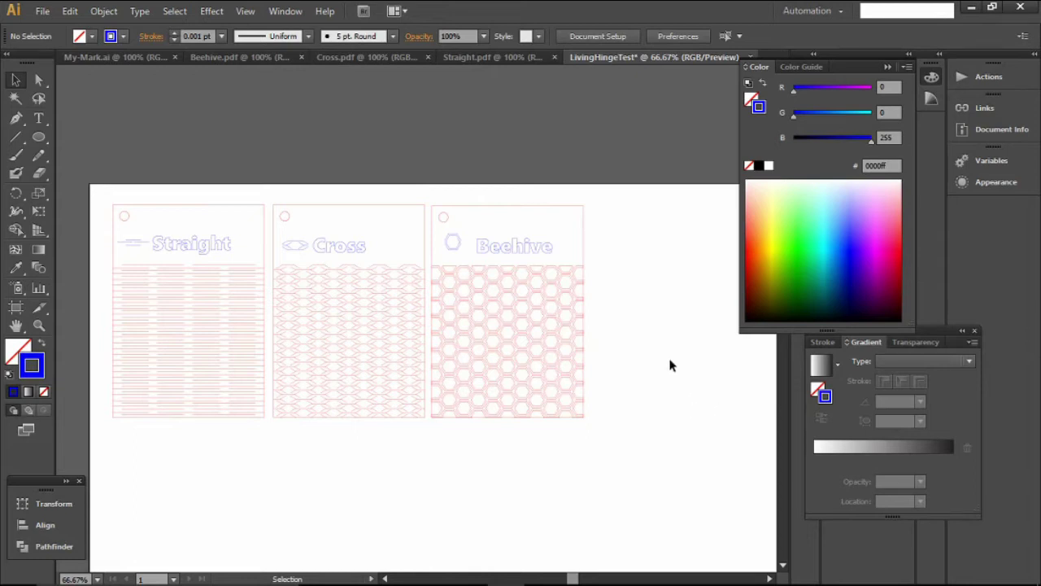
Duplicate the honeycomb pattern of the Beehive swatch and place the copy directly below the original
click(558, 446)
click(630, 492)
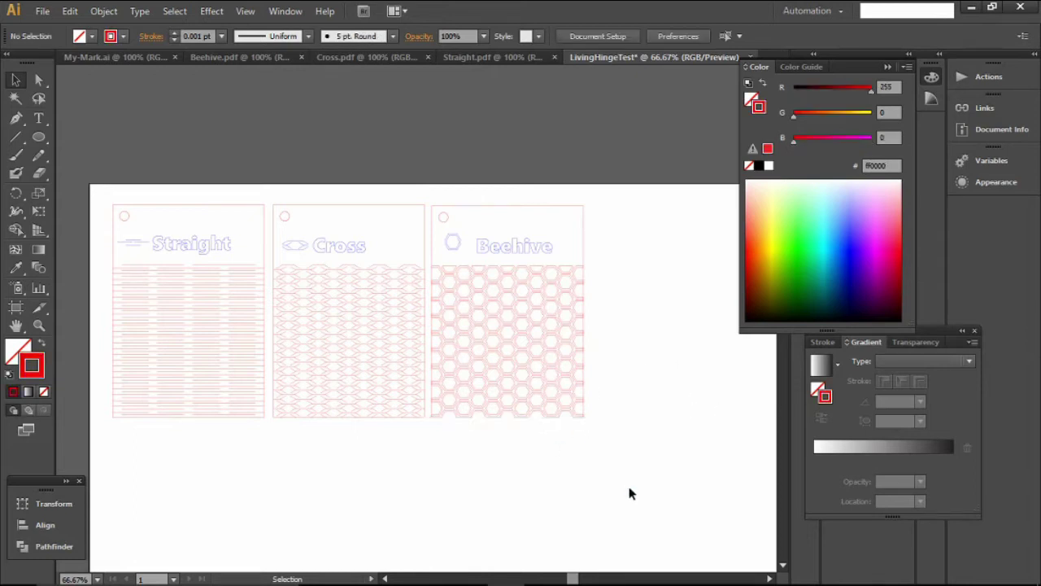
drag(609, 264, 428, 432)
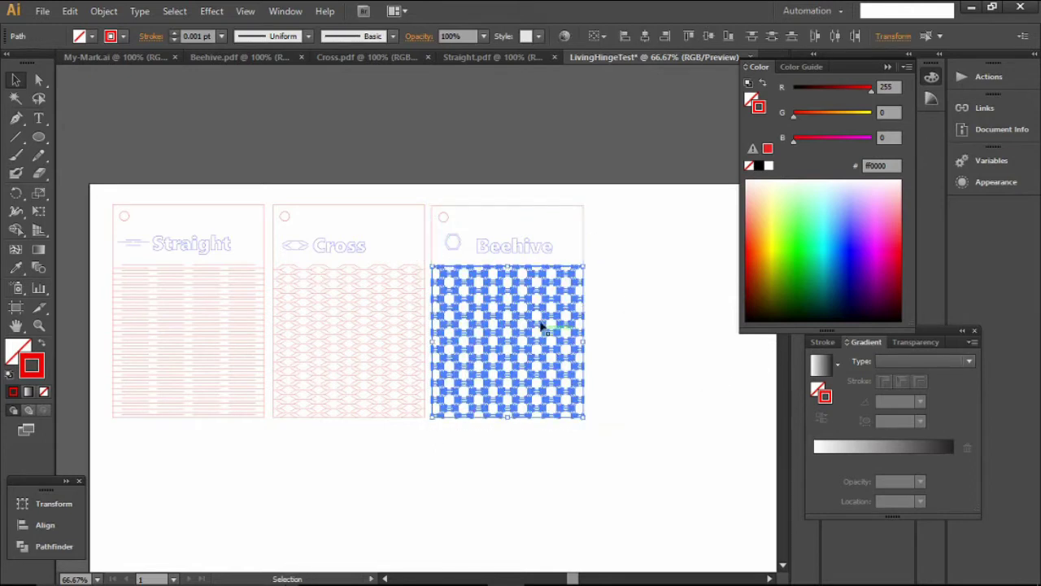
key(ctrl+v)
drag(397, 288, 489, 466)
click(672, 450)
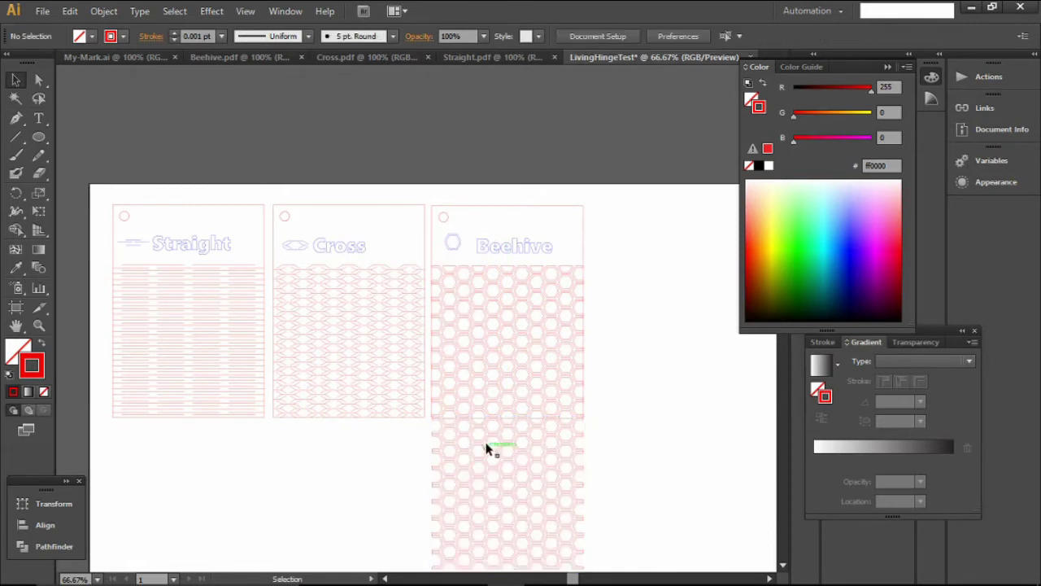
Inspect the seam between the two honeycomb sections up close and undo the placement of the copy
click(478, 416)
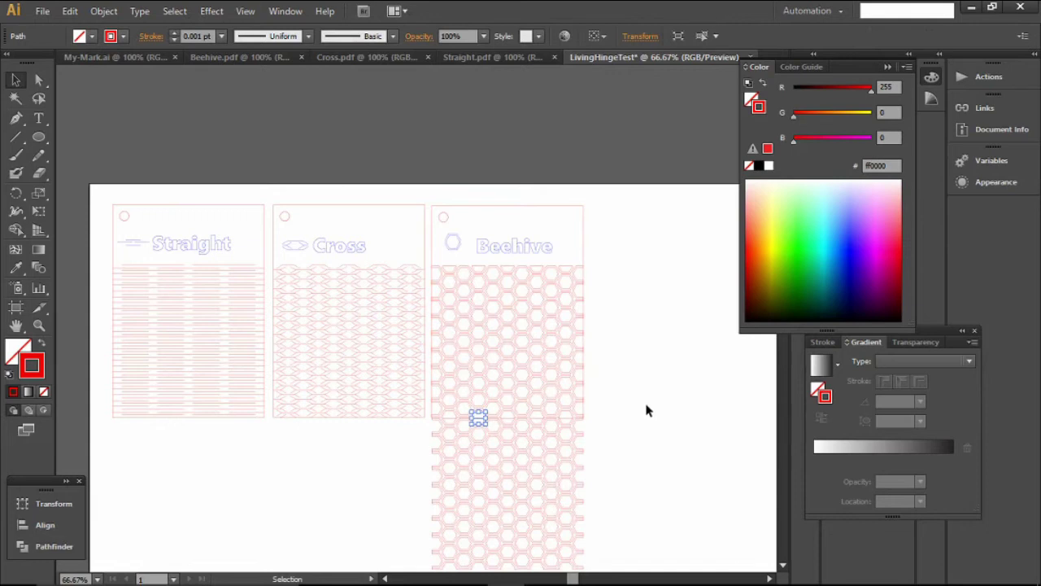
scroll(646, 410, down, 2)
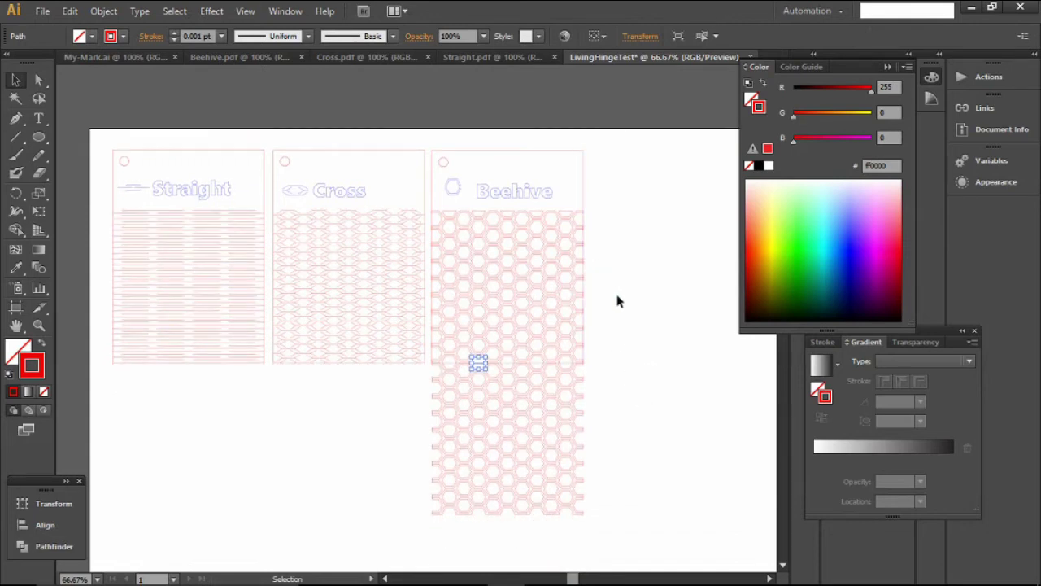
click(41, 327)
click(526, 375)
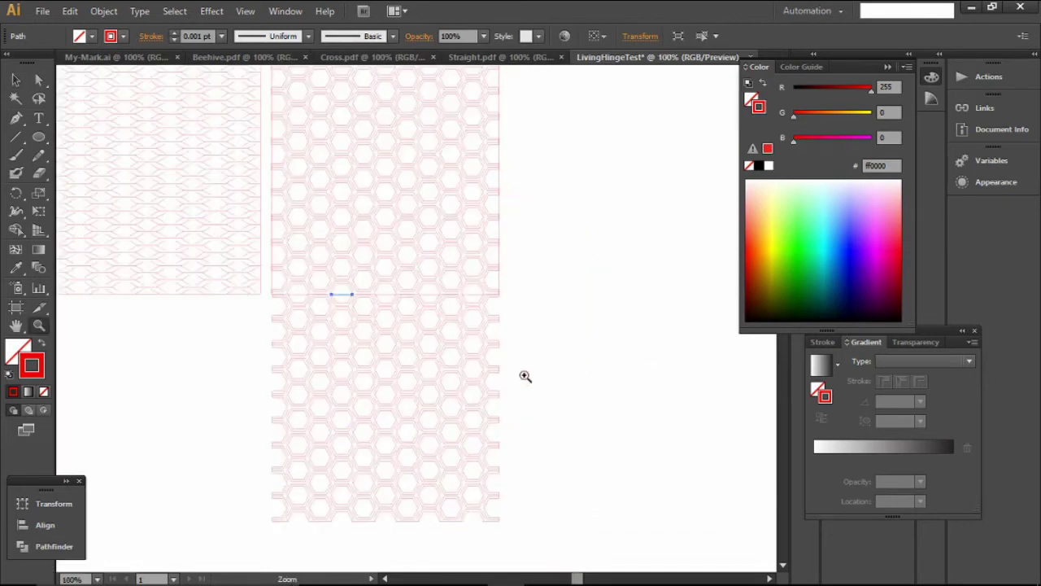
click(457, 306)
click(332, 288)
click(8, 87)
key(ctrl+z)
Move the honeycomb copy so its top edge meets the bottom edge of the Beehive swatch, with both sides aligned
drag(167, 237, 263, 388)
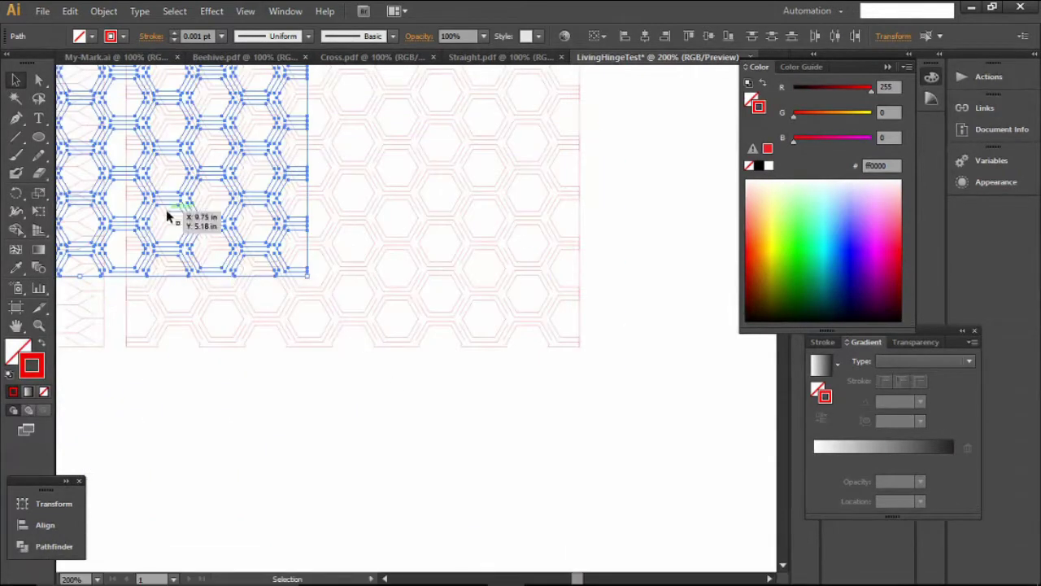
drag(166, 204, 295, 493)
drag(195, 143, 355, 371)
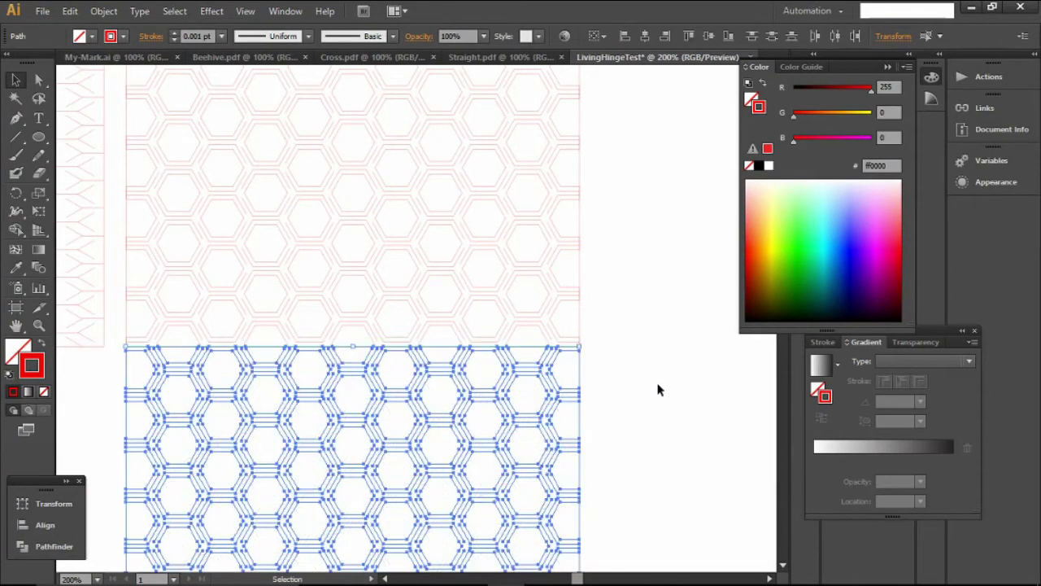
click(656, 385)
Delete the horizontal line segments along the seam between the original honeycomb pattern and its copy
click(360, 347)
key(Delete)
drag(372, 338, 431, 364)
key(Delete)
click(448, 348)
key(Delete)
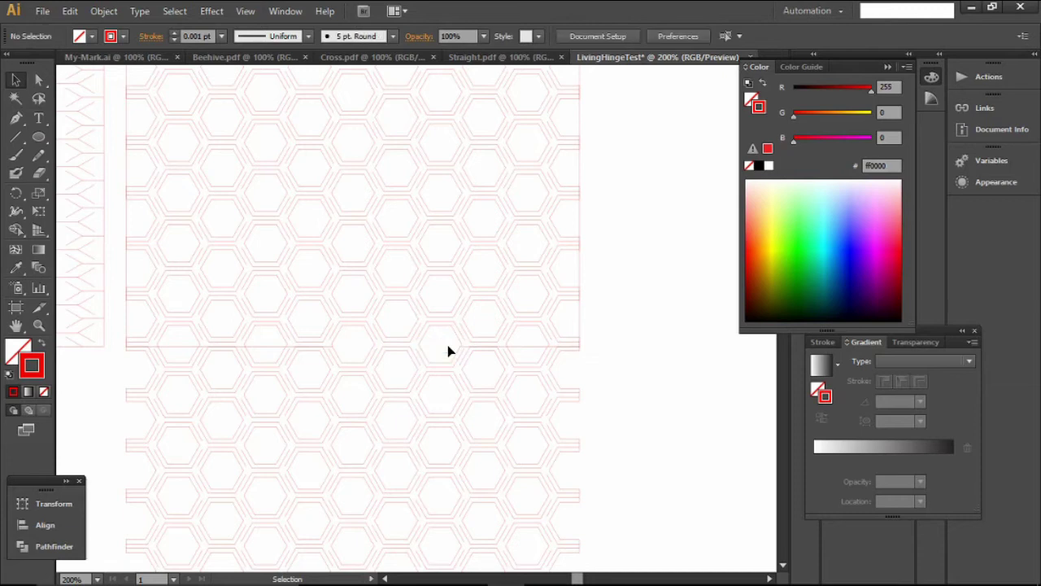
click(505, 356)
key(Delete)
click(547, 347)
click(281, 348)
key(Delete)
click(327, 347)
key(Delete)
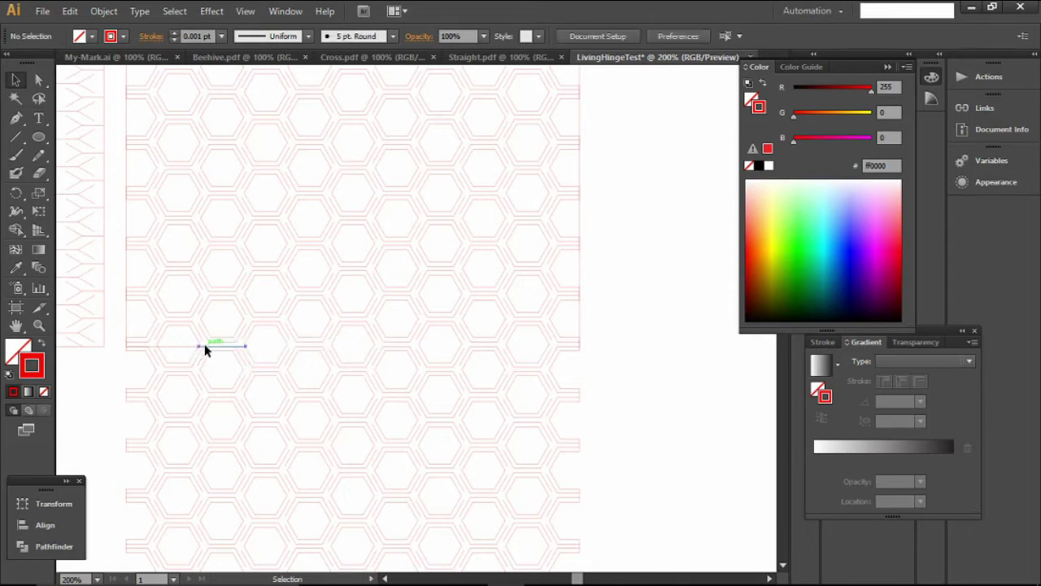
drag(187, 354, 146, 351)
key(Delete)
Extend the left edge of the Beehive swatch straight down to the bottom of the copied honeycomb section
scroll(128, 323, down, 3)
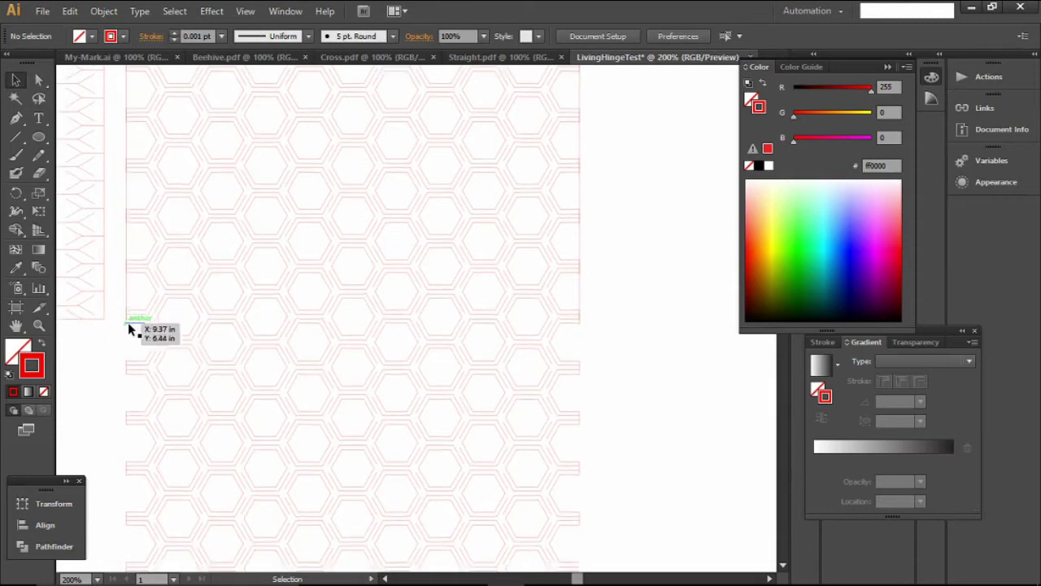
scroll(174, 486, down, 3)
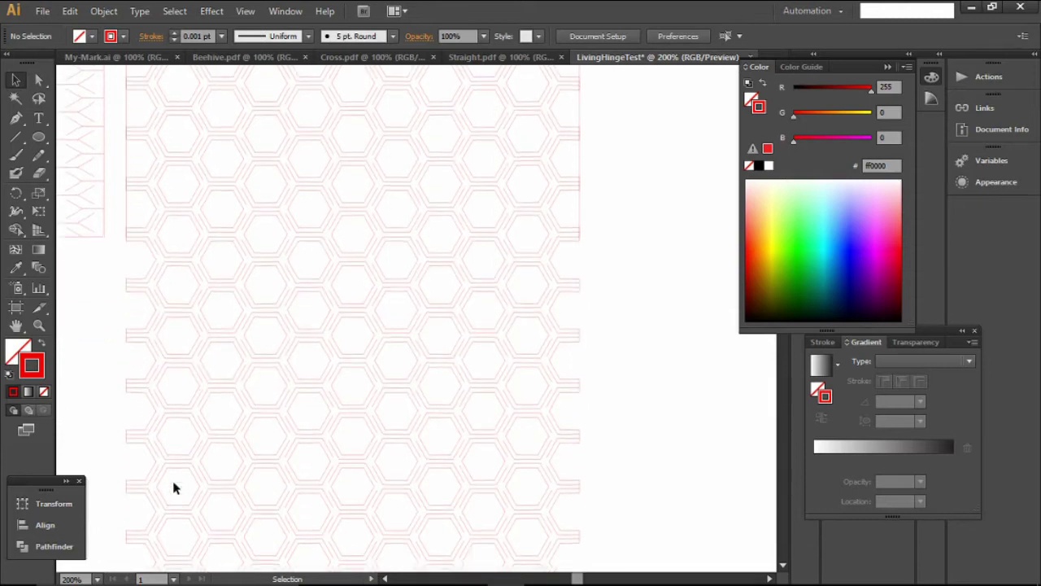
click(125, 135)
drag(127, 165, 127, 564)
scroll(204, 453, down, 4)
drag(127, 425, 134, 481)
click(493, 504)
Extend the right edge of the Beehive swatch straight down to the bottom of the copied honeycomb section
scroll(560, 360, up, 5)
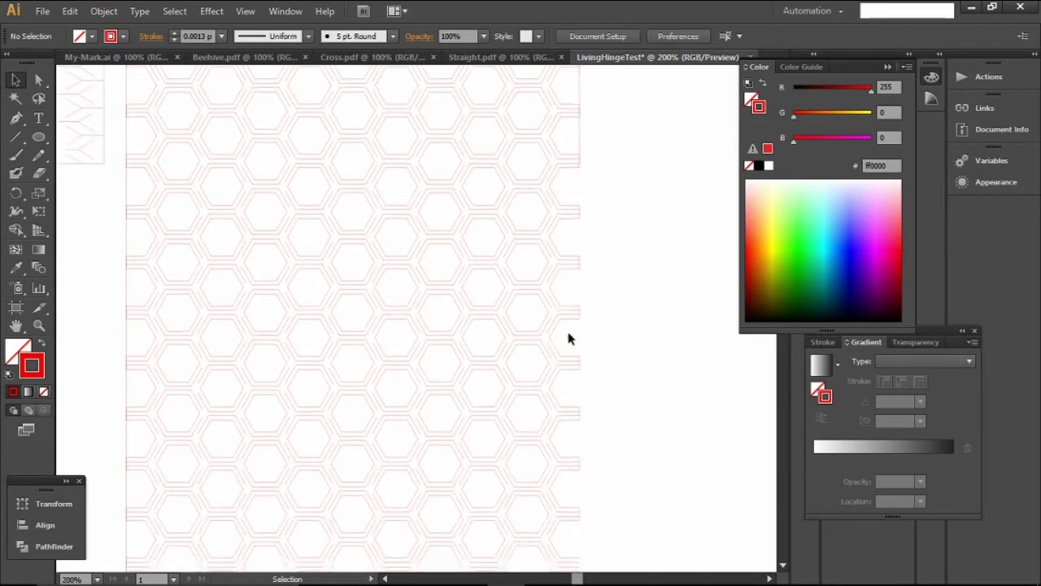
drag(579, 193, 581, 487)
scroll(602, 432, down, 3)
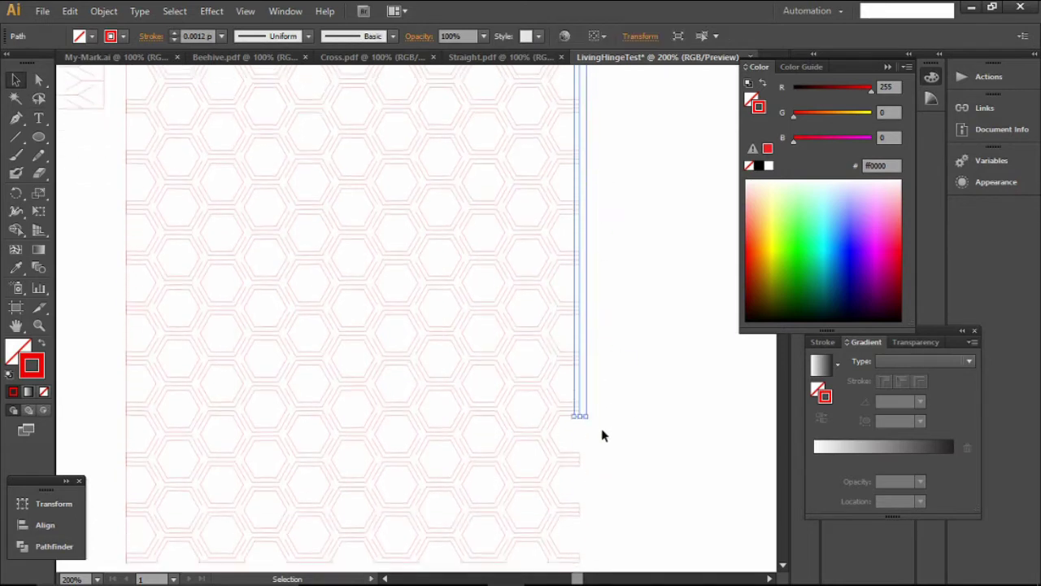
drag(578, 335, 581, 488)
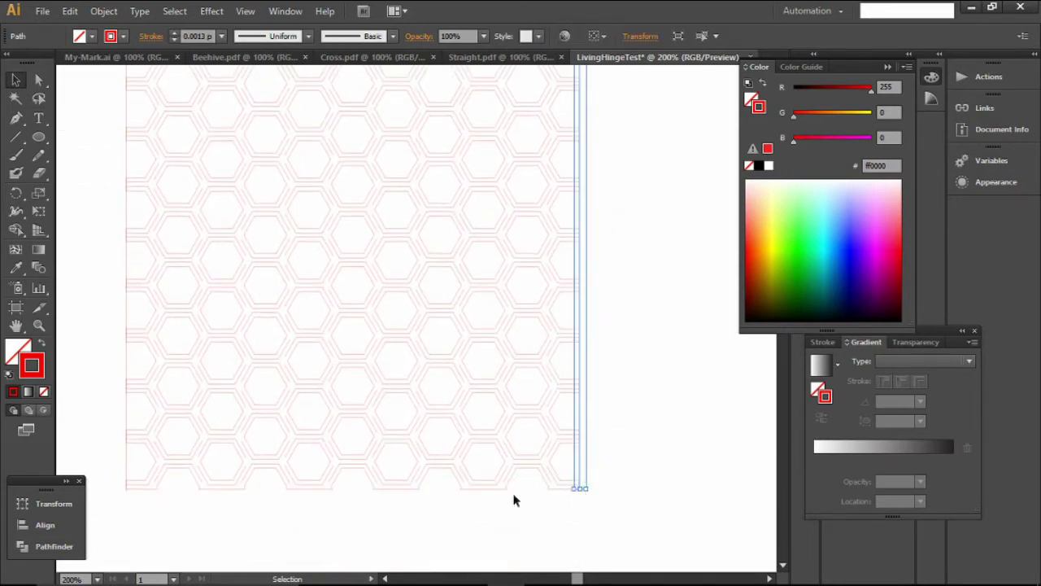
scroll(408, 289, up, 1)
Undo the whole lengthening of the Beehive swatch, back to the single honeycomb section with its closed bottom edge
click(38, 325)
alt+click(399, 365)
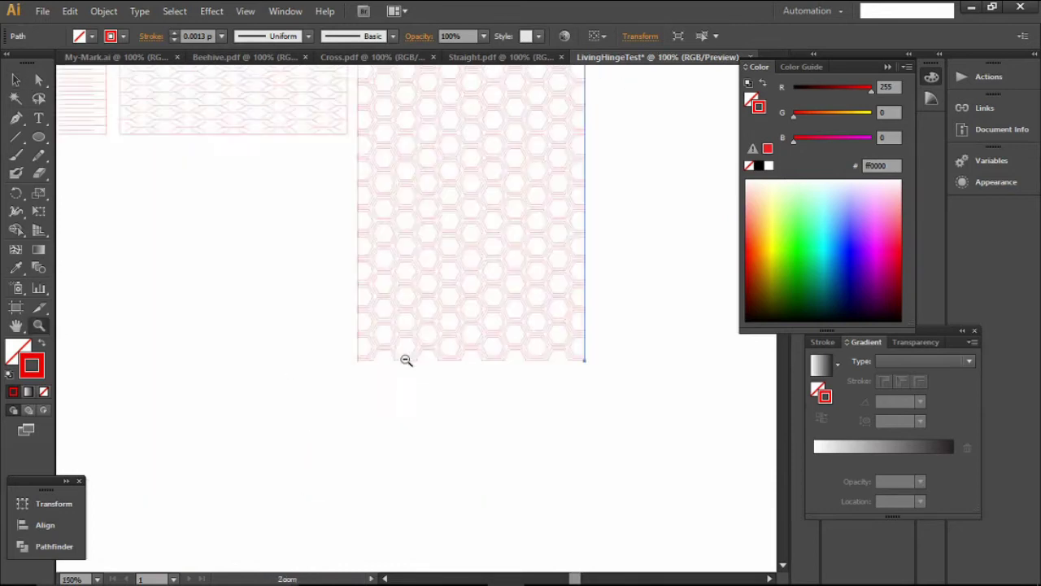
alt+click(405, 350)
alt+click(412, 333)
key(ctrl+1)
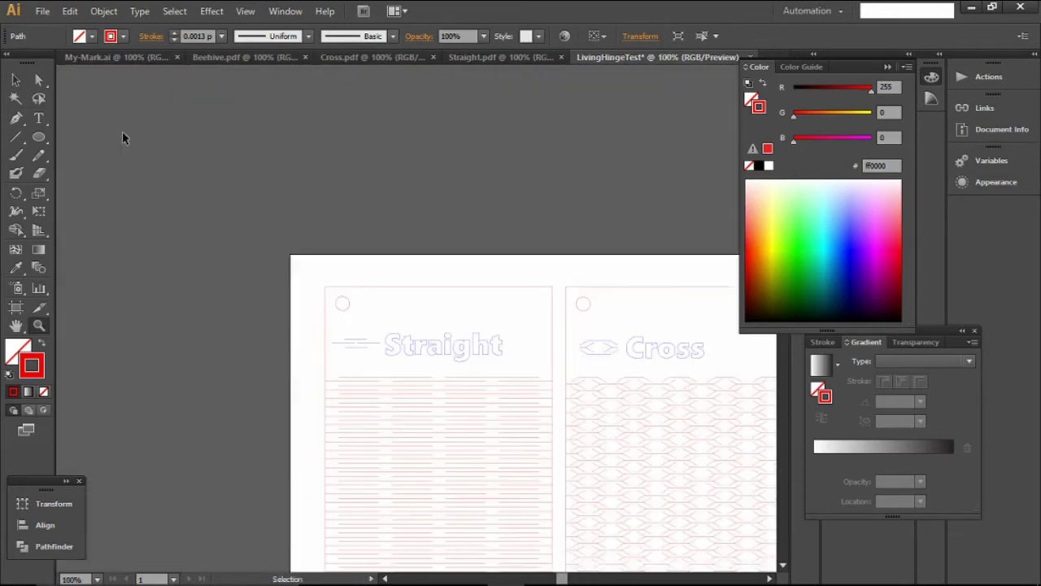
alt+click(326, 289)
scroll(428, 363, right, 3)
scroll(567, 490, down, 3)
click(16, 79)
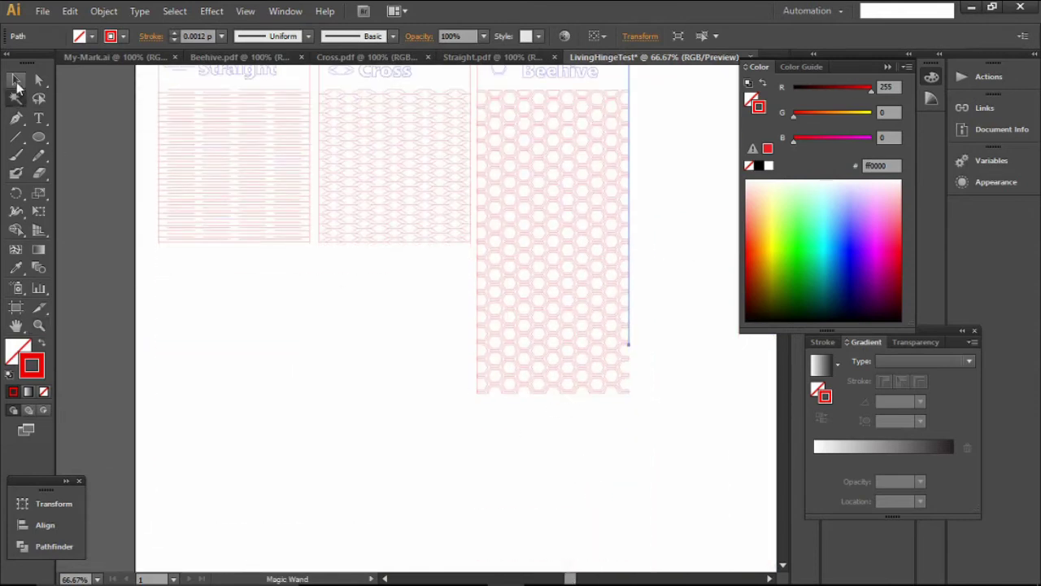
click(269, 344)
scroll(309, 341, up, 2)
key(ctrl+z)
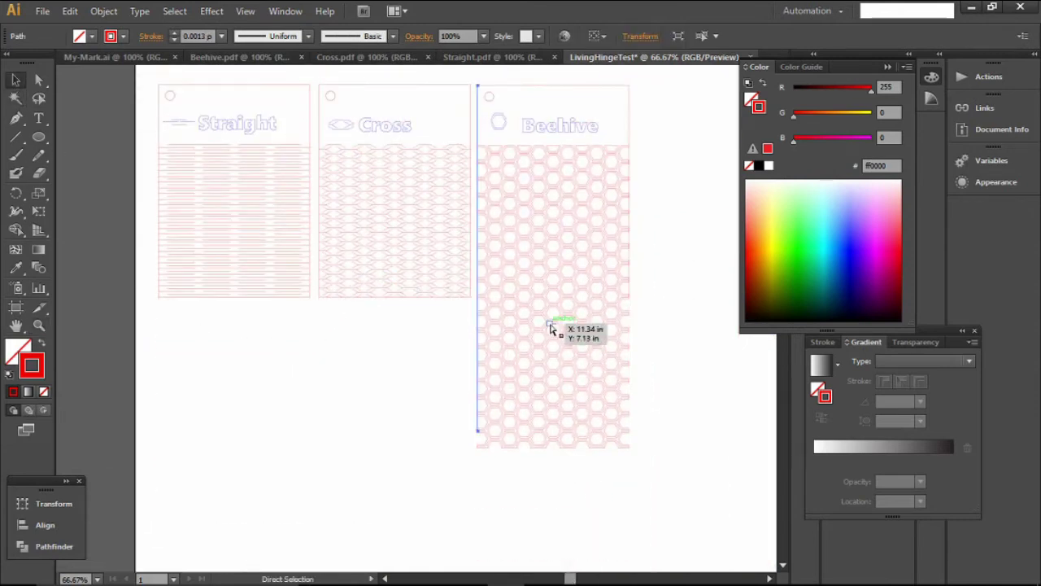
key(ctrl+z)
key(ctrl+z)
key(ctrl+z)
key(ctrl+z)
key(ctrl+z)
click(579, 367)
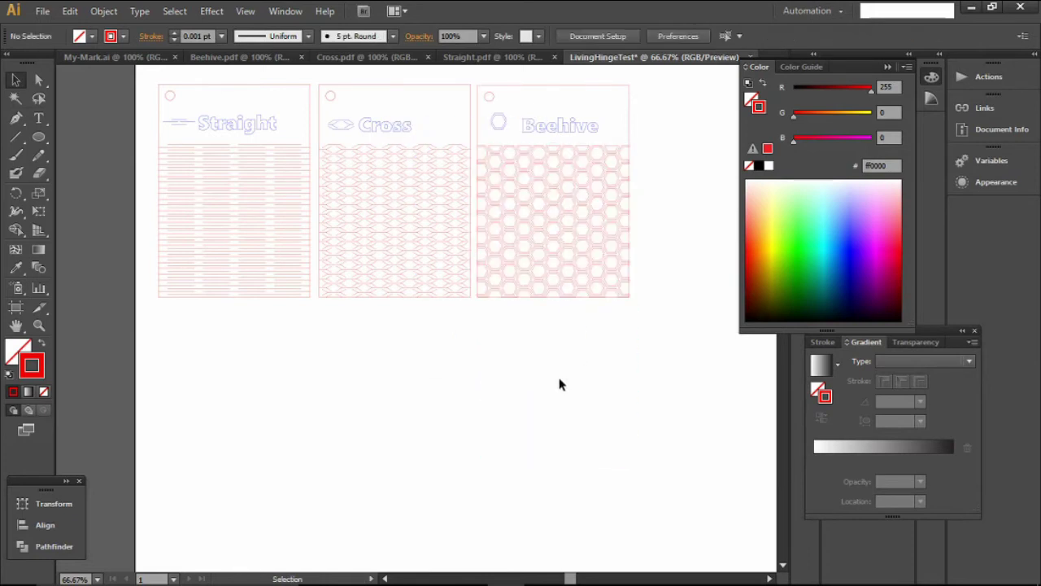